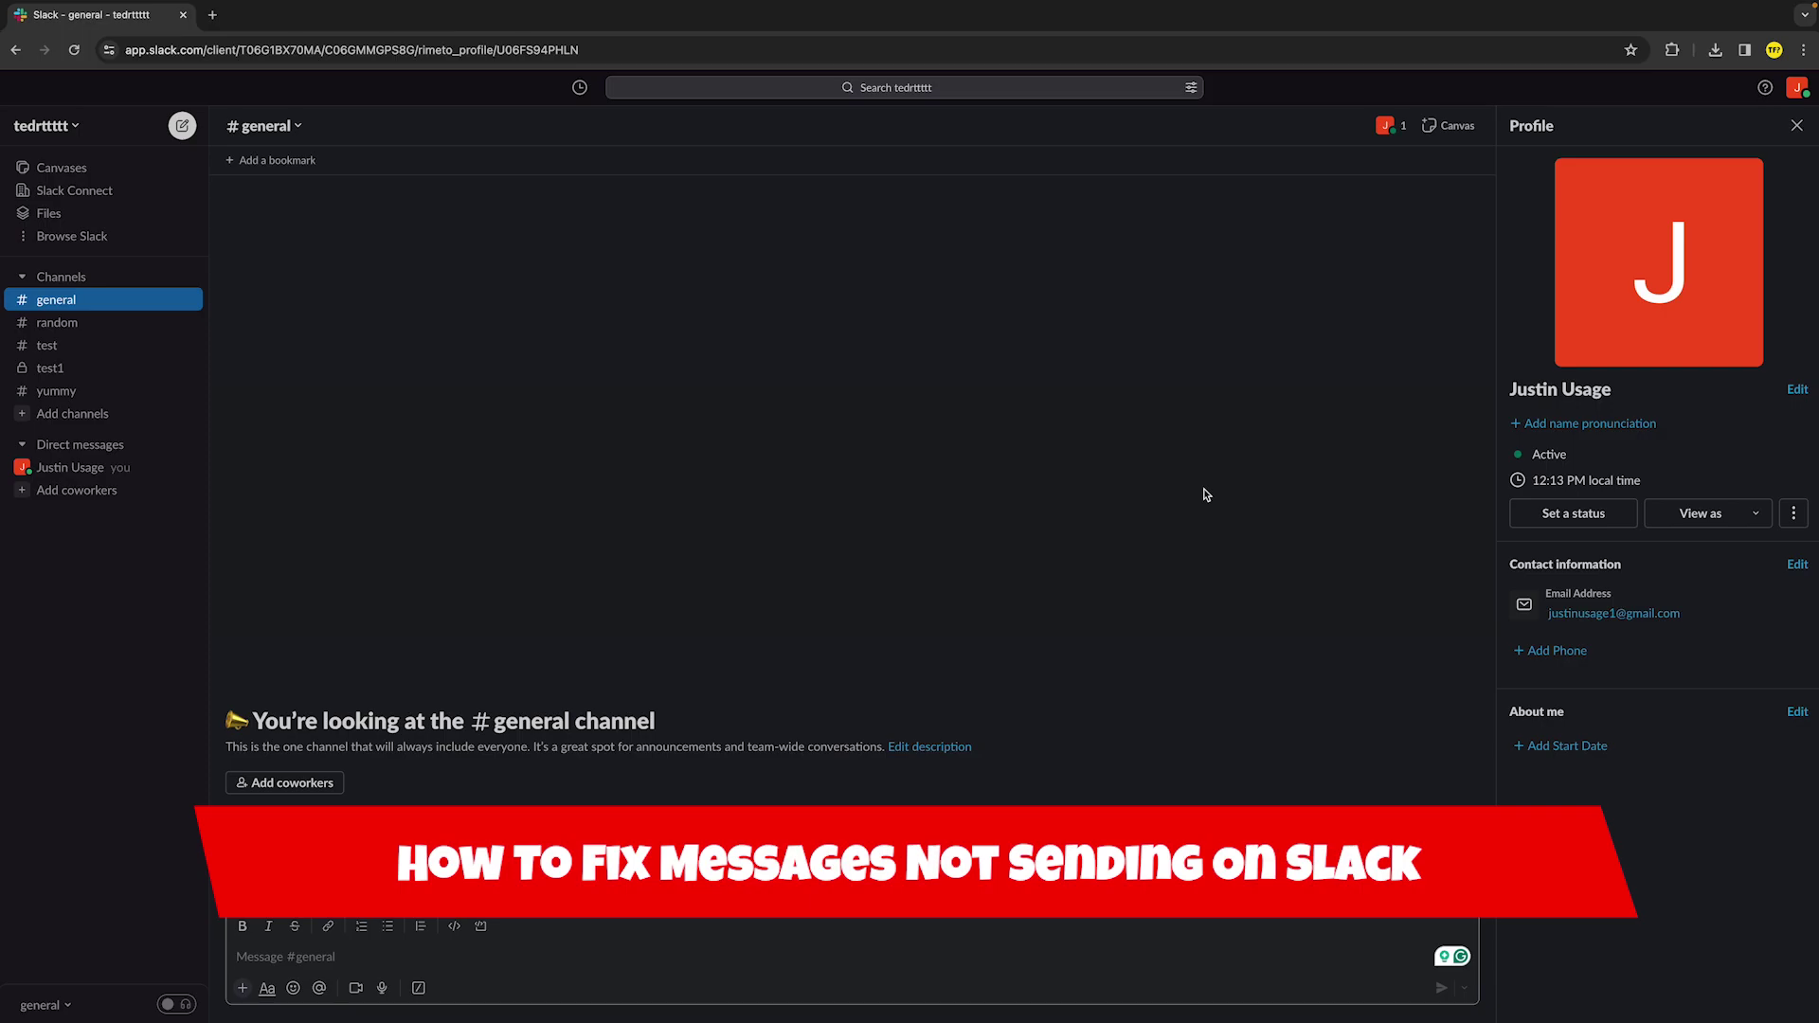
- Type a test message in the message box, then delete it
{"action": "left_click", "coordinate": [294, 959]}
{"action": "type", "text": "udw"}
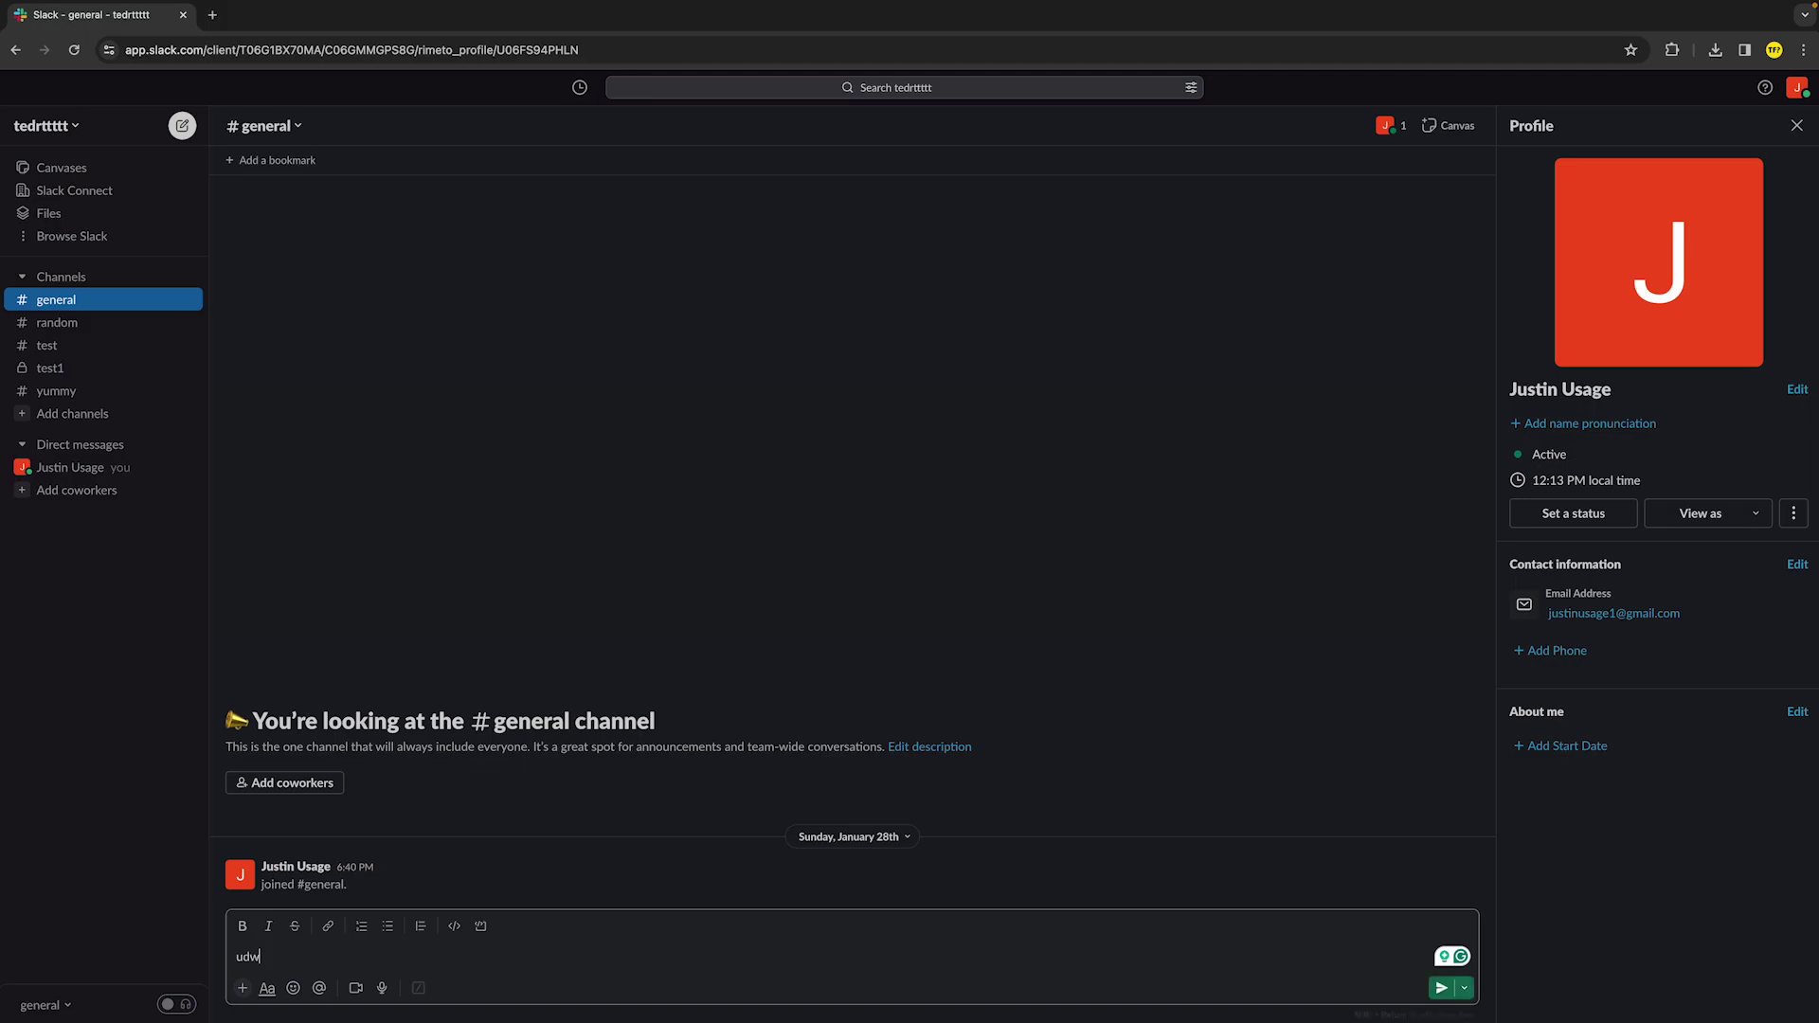
{"action": "type", "text": "awdawdawdawd"}
{"action": "key", "text": "ctrl+a"}
{"action": "key", "text": "BackSpace"}
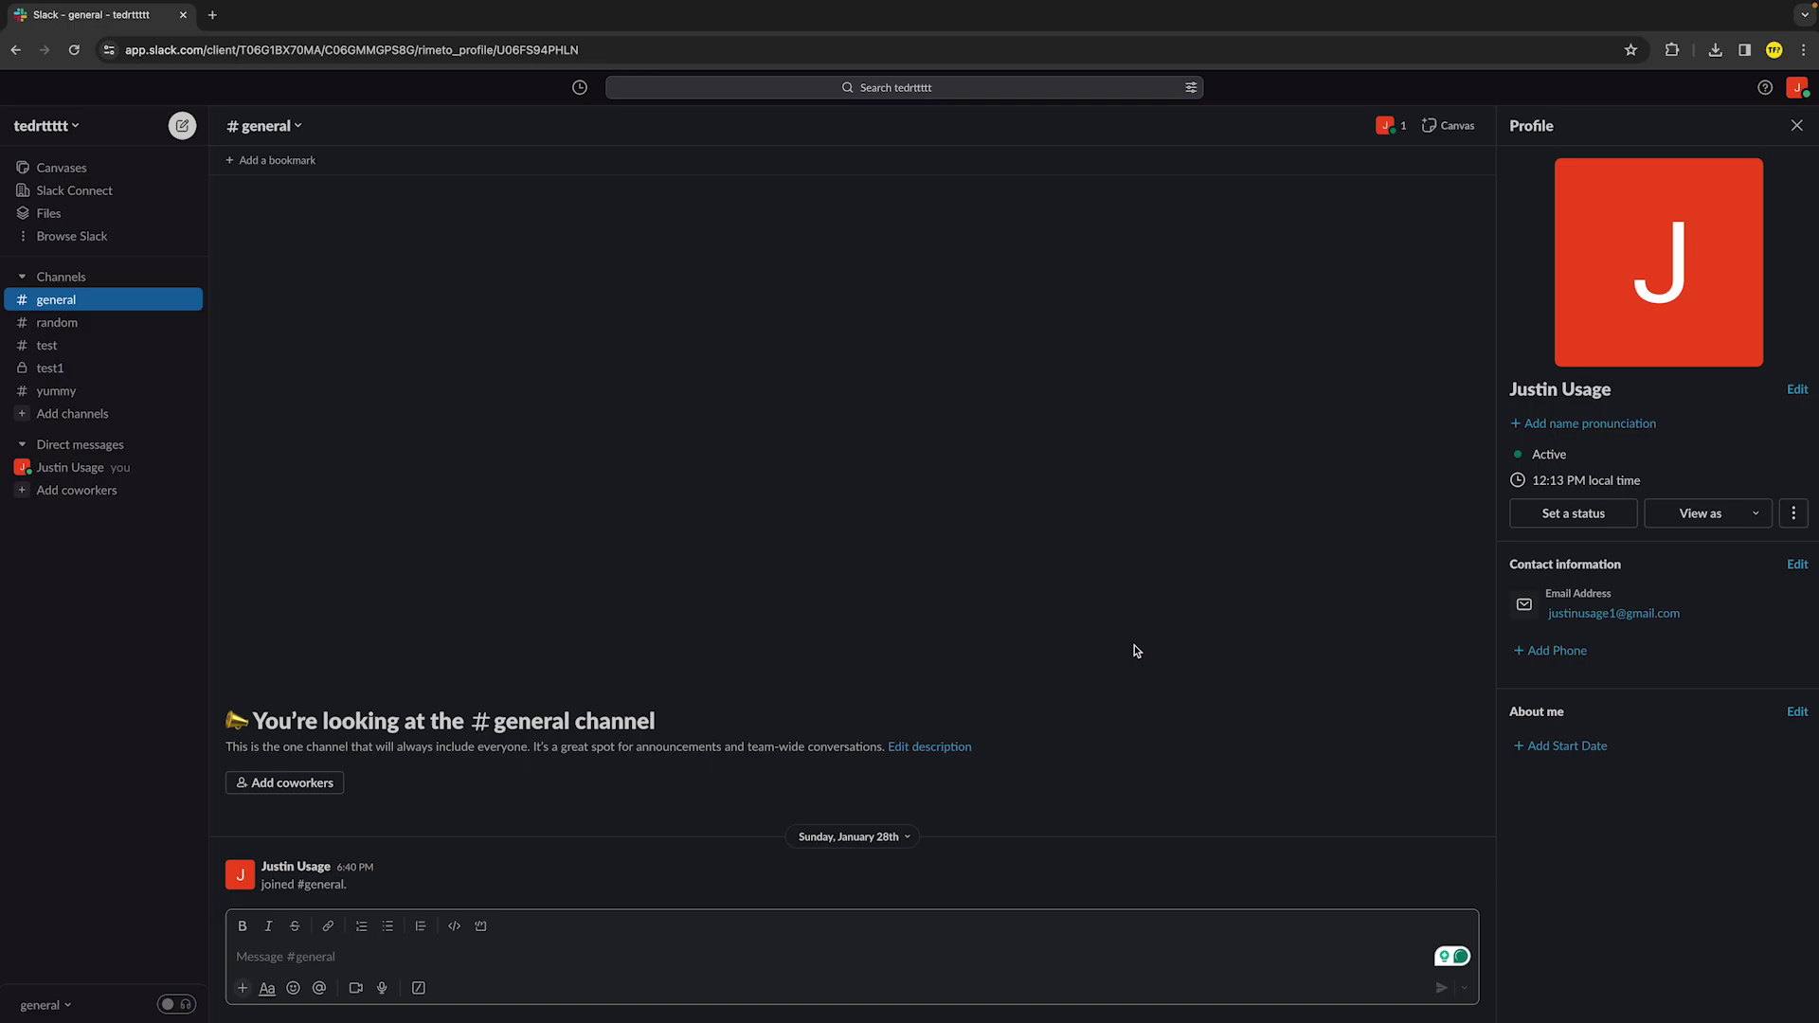
- Open Account settings from the profile panel menu and go to Settings & permissions
{"action": "left_click", "coordinate": [1797, 515]}
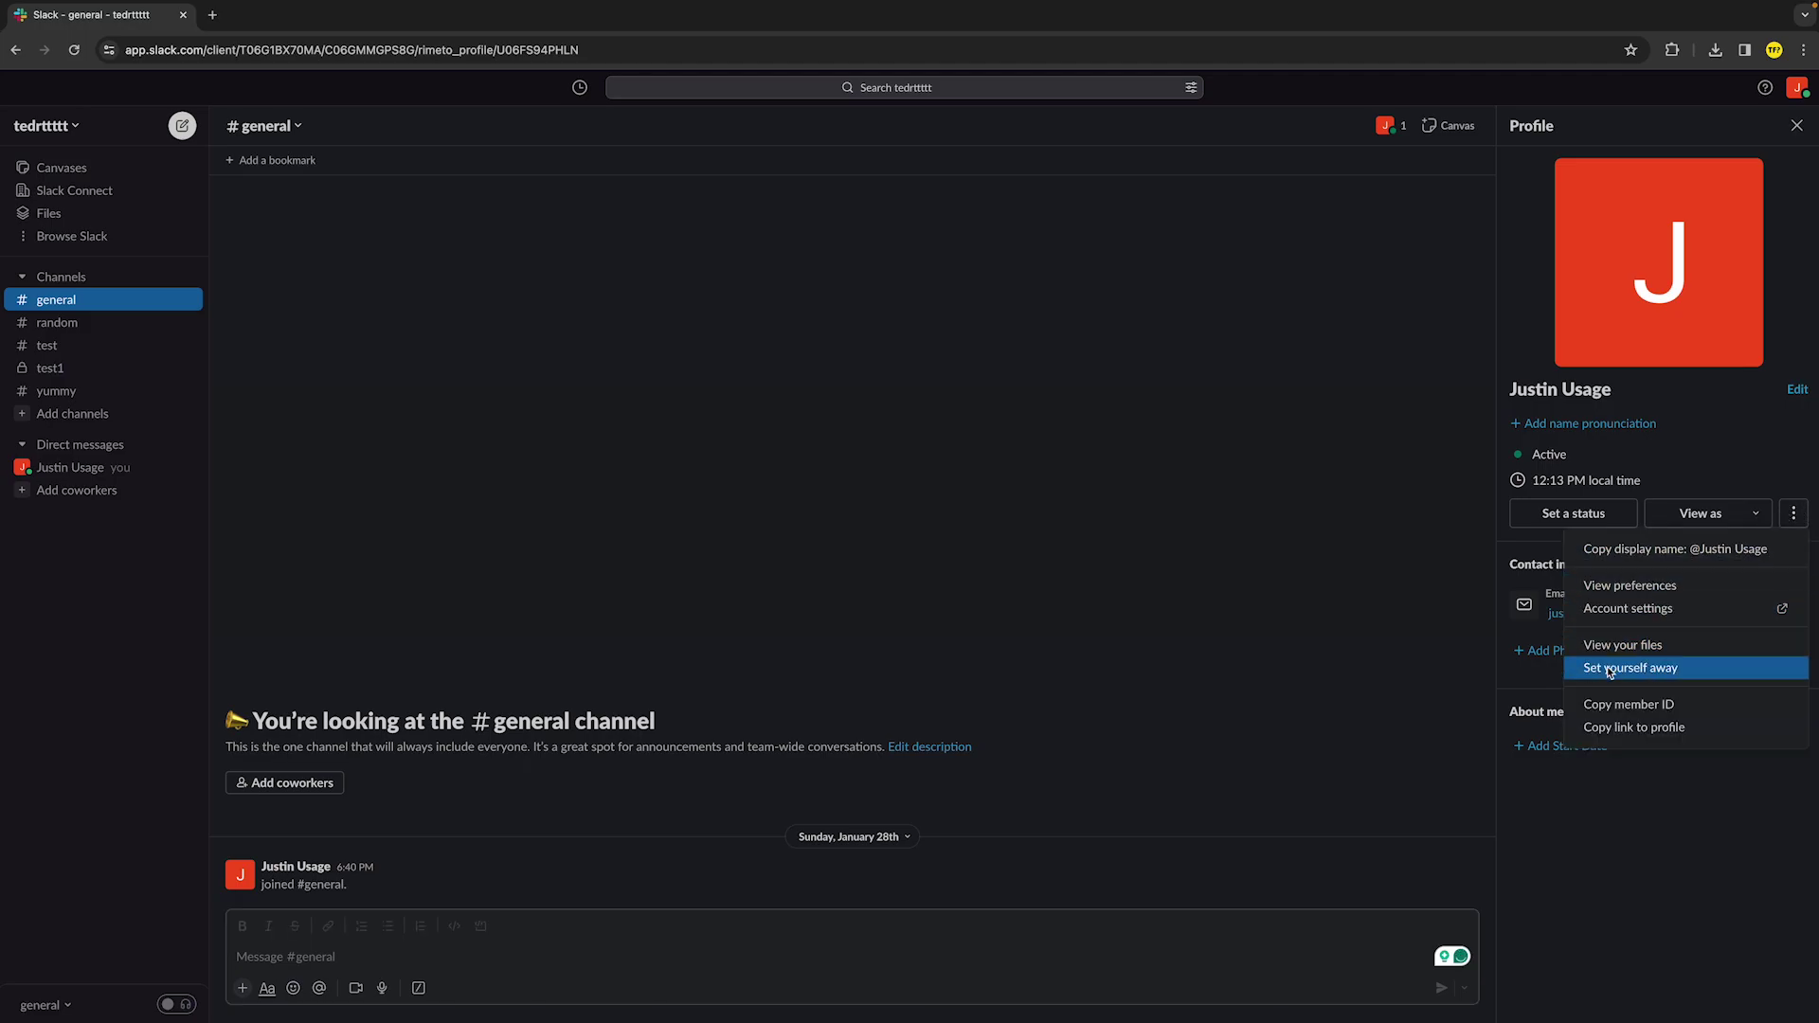
{"action": "left_click", "coordinate": [1631, 611]}
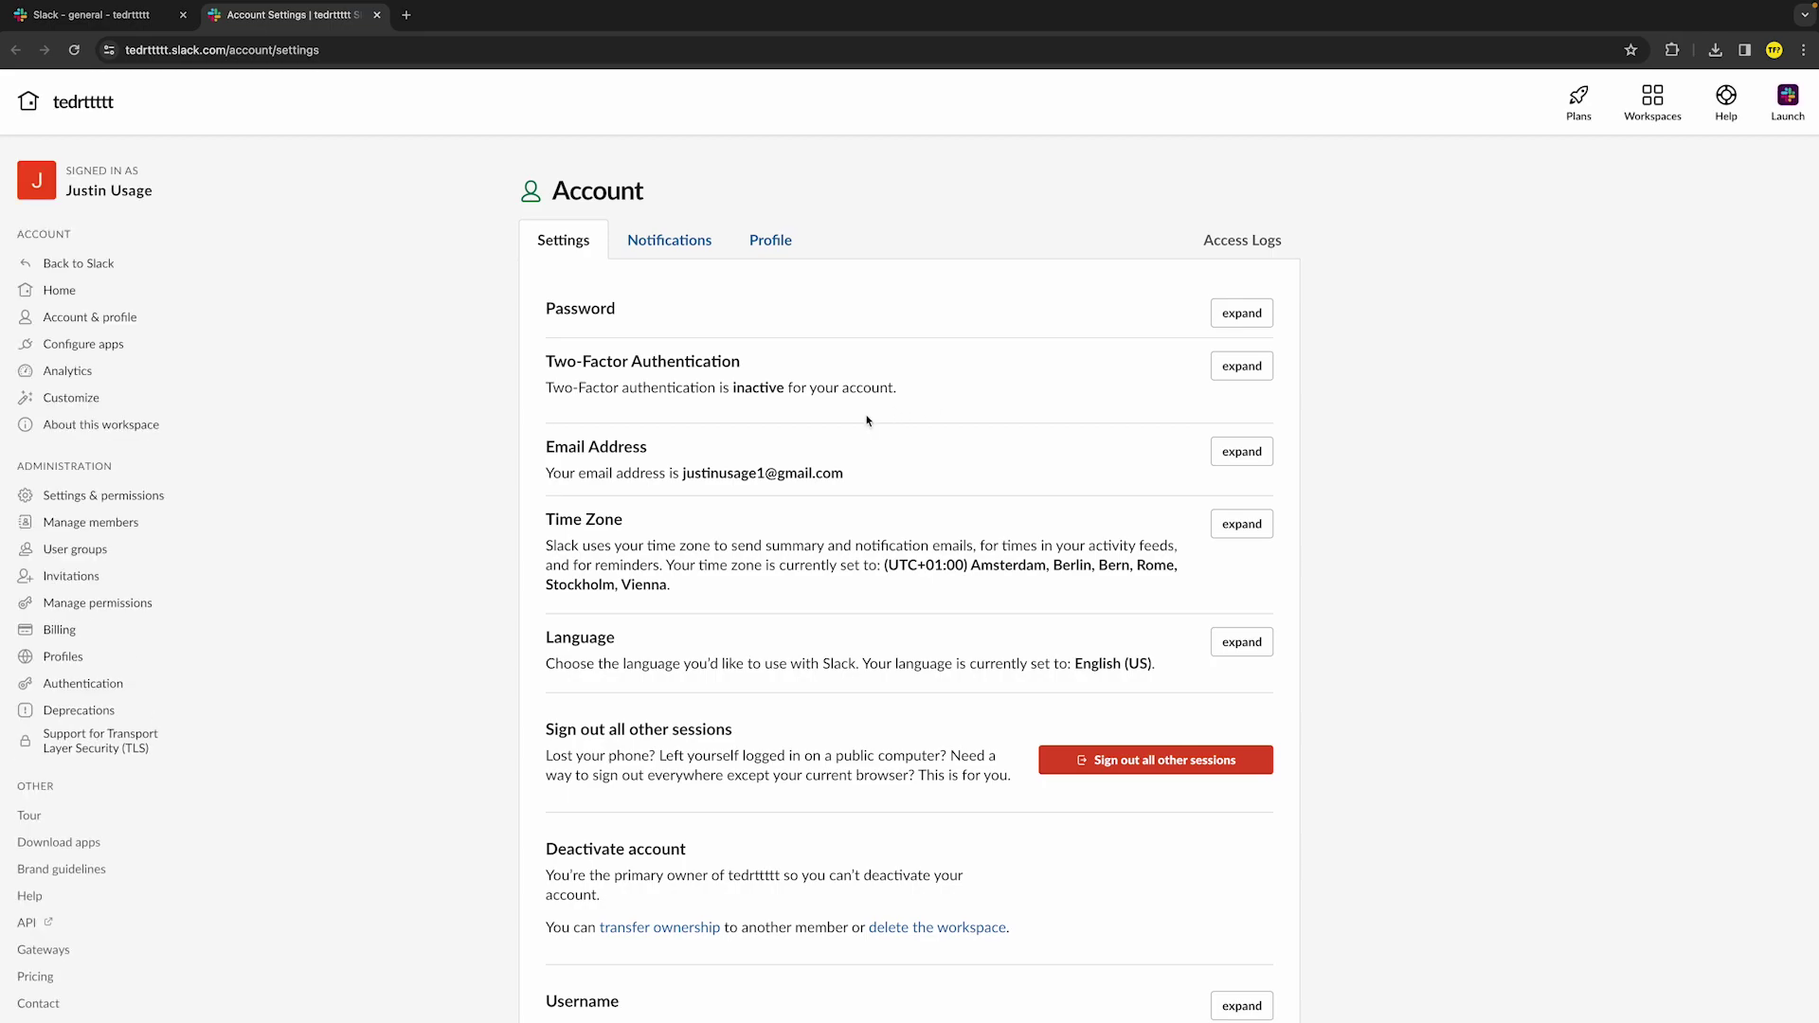
{"action": "left_click", "coordinate": [124, 502]}
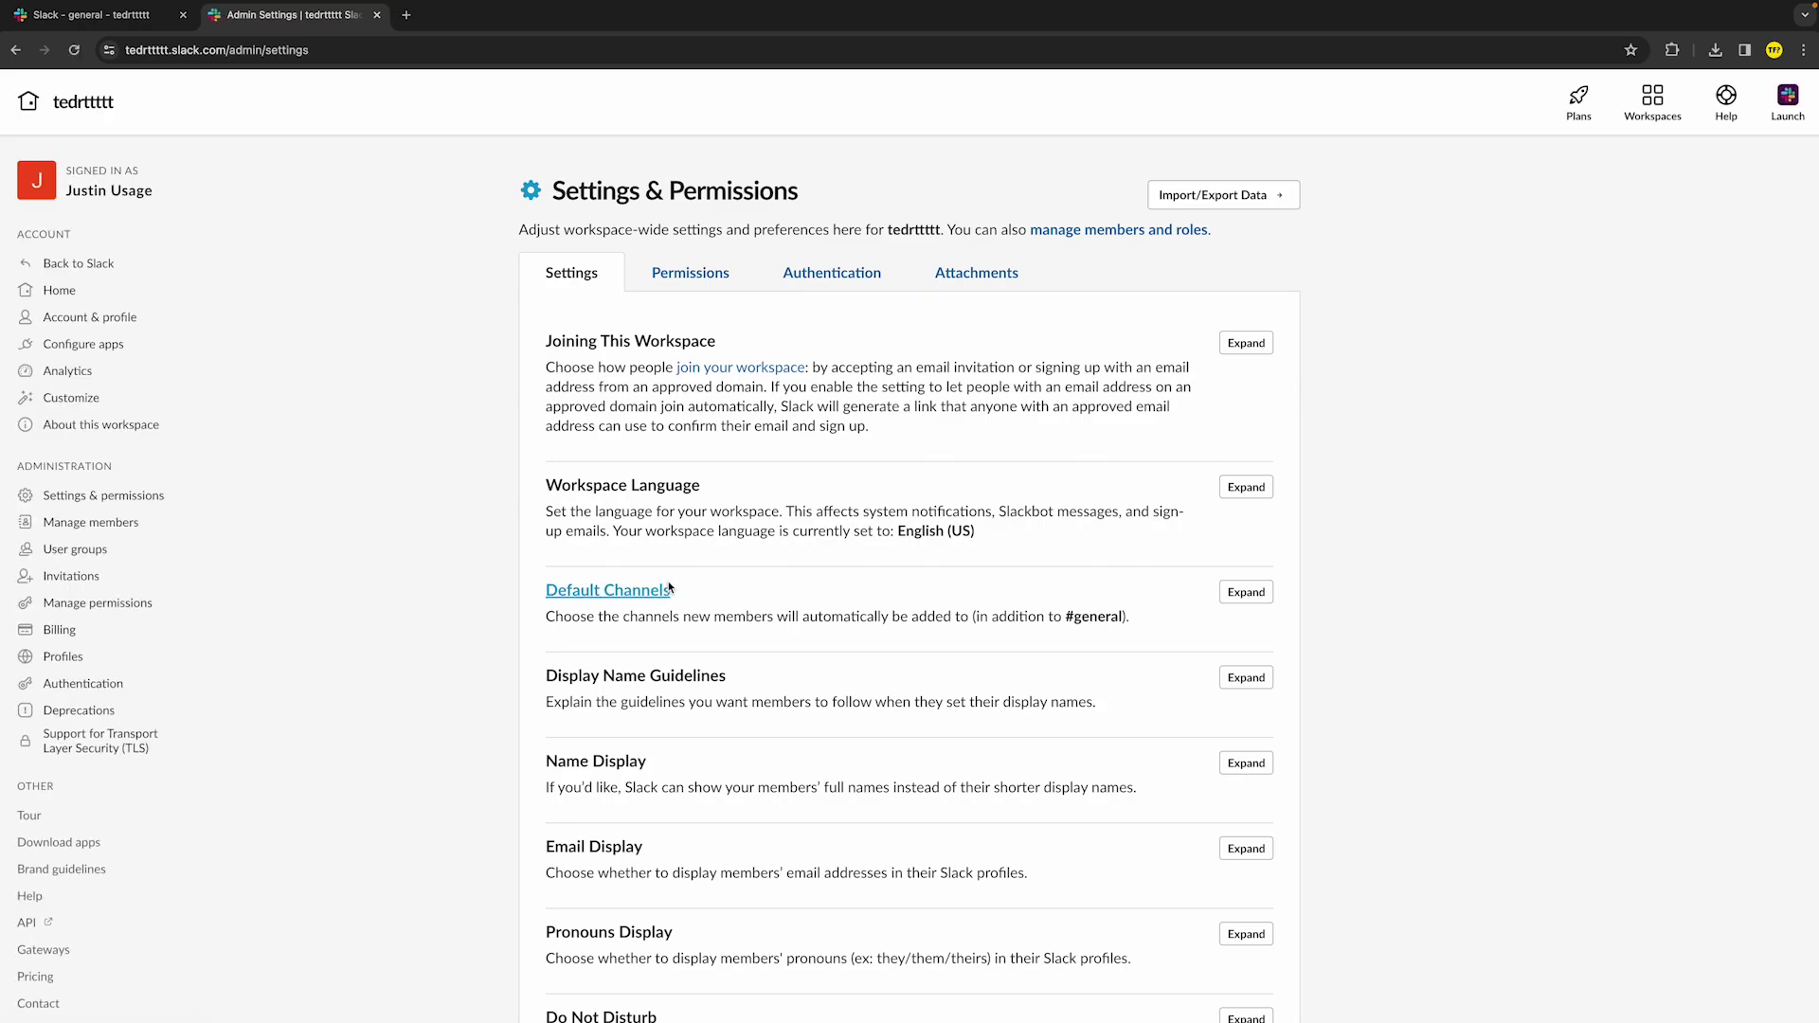
- Set File history retention to 'Keep files for 90 days only', then save and confirm
{"action": "scroll", "coordinate": [669, 587], "scroll_direction": "down", "scroll_amount": 15}
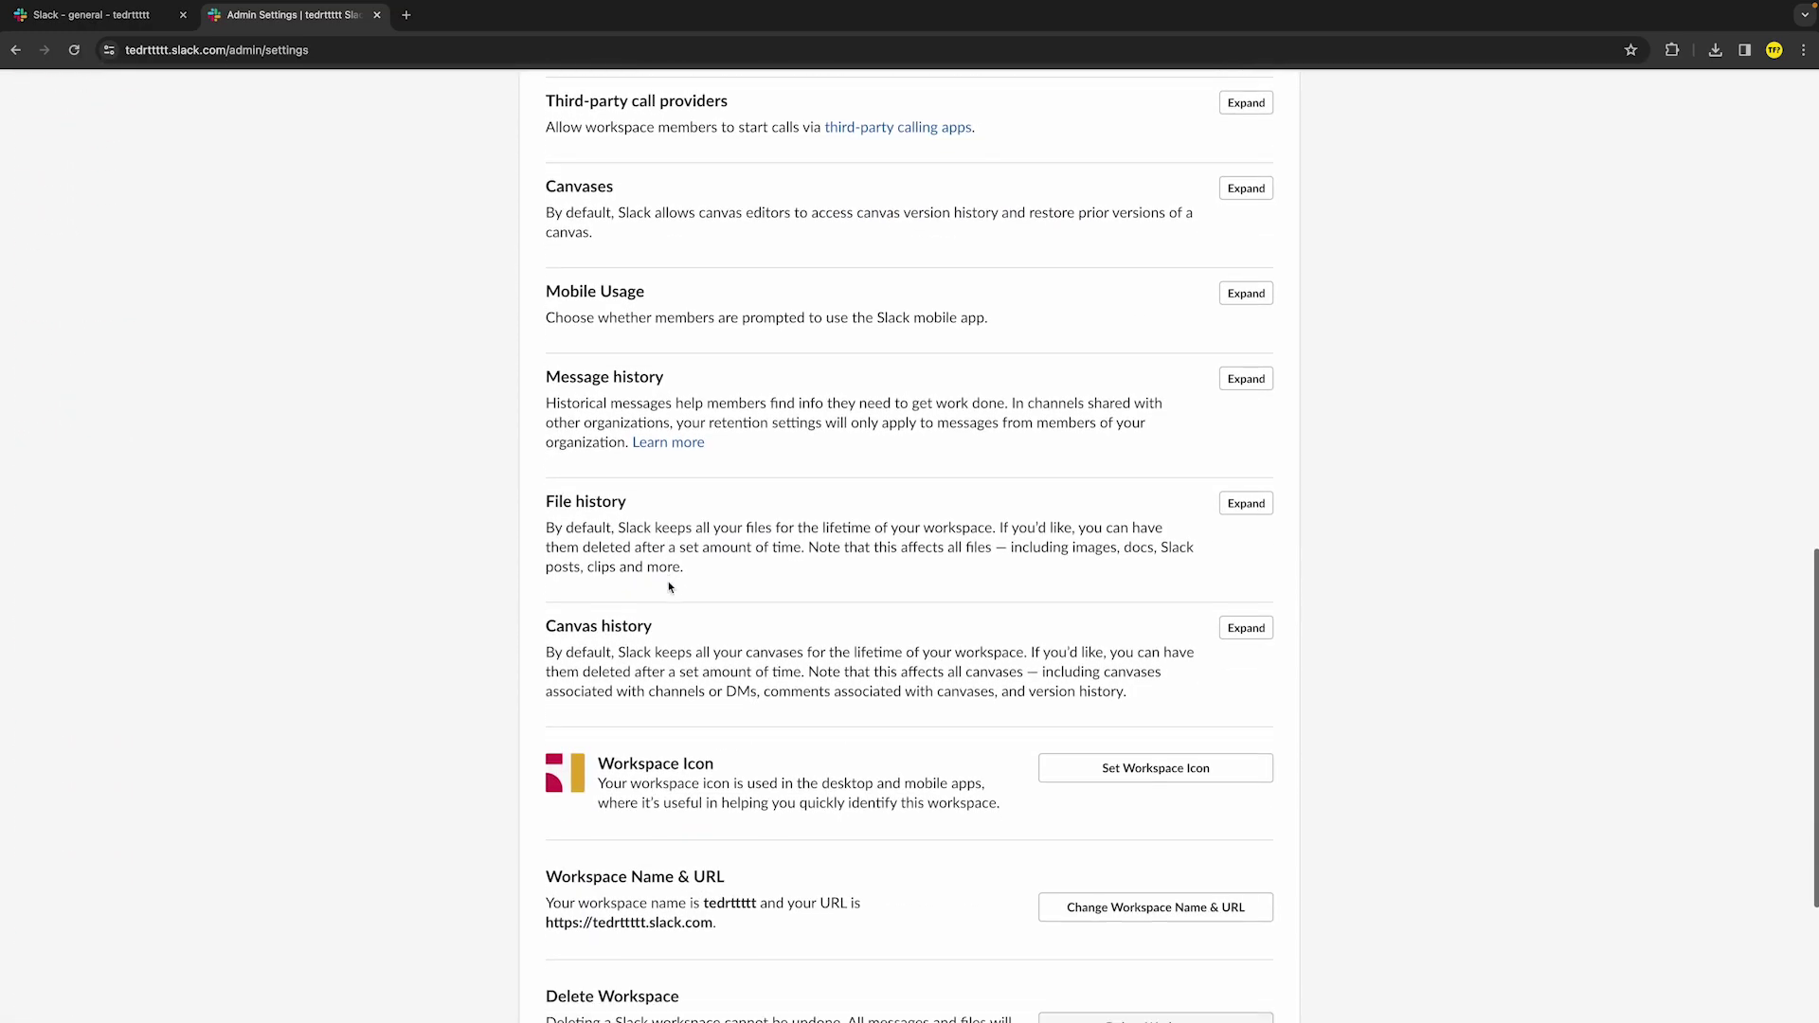
{"action": "scroll", "coordinate": [595, 601], "scroll_direction": "down", "scroll_amount": 3}
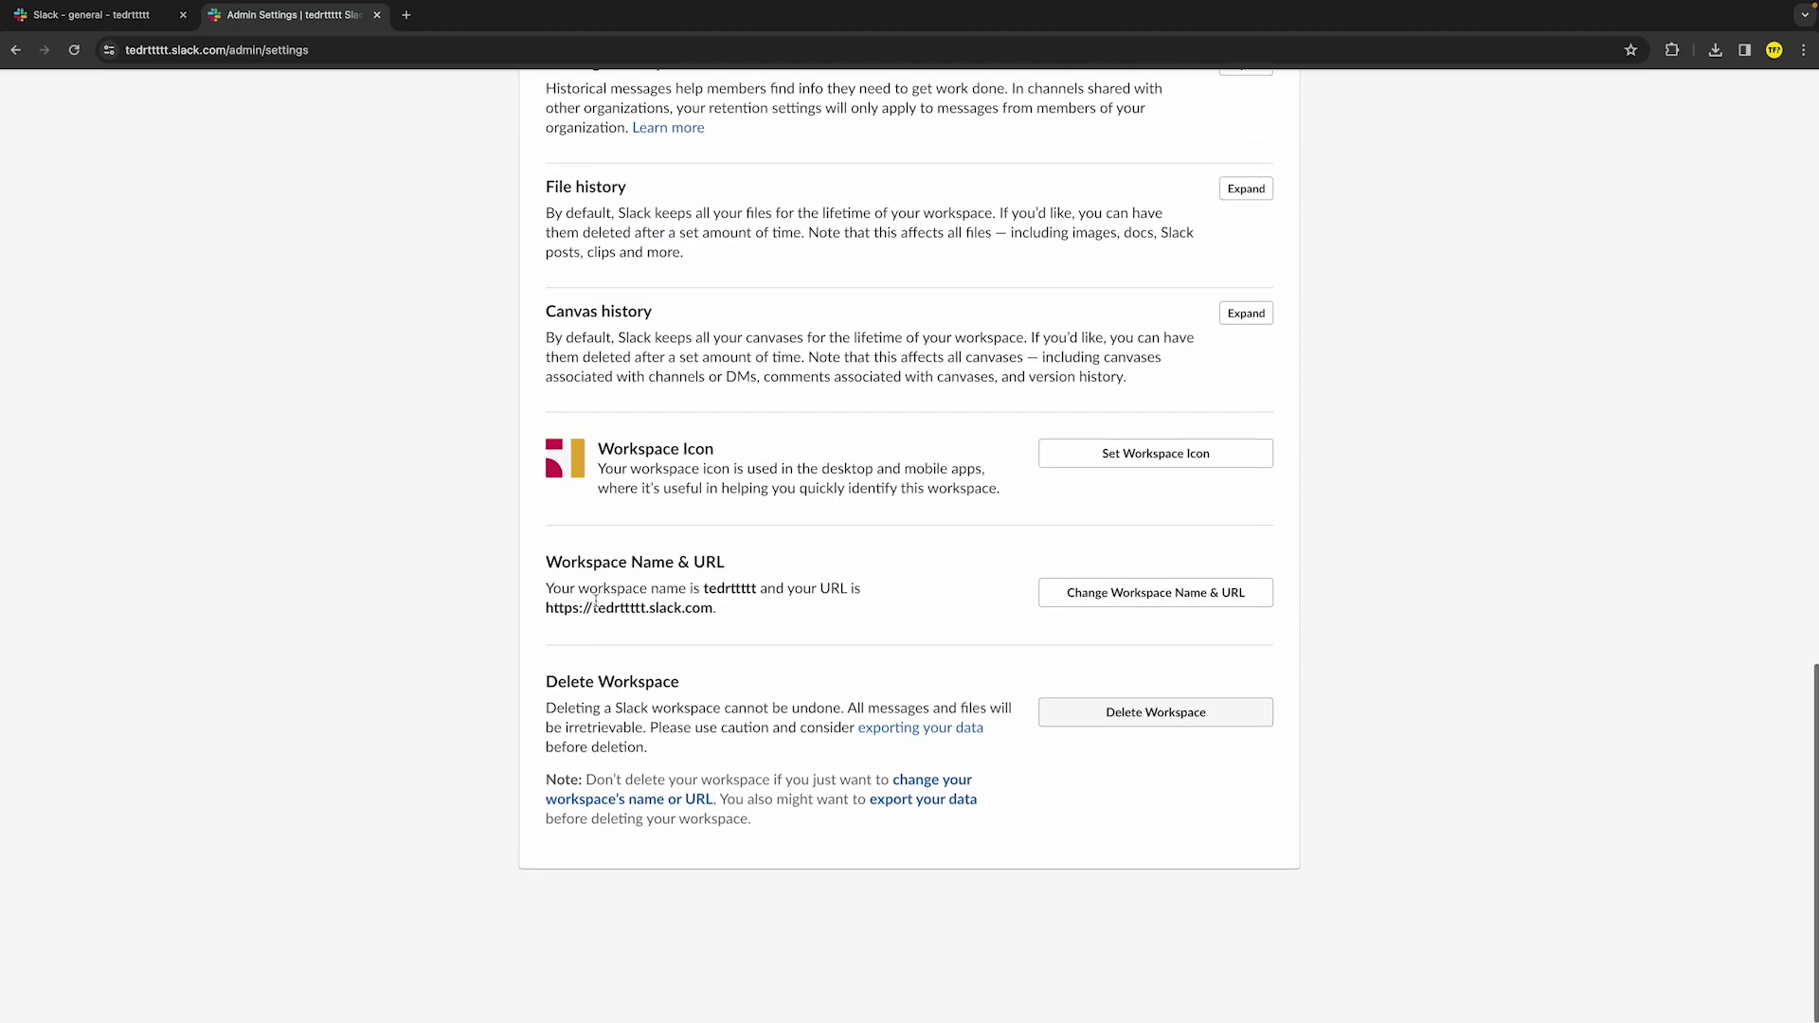
{"action": "scroll", "coordinate": [958, 605], "scroll_direction": "up", "scroll_amount": 3}
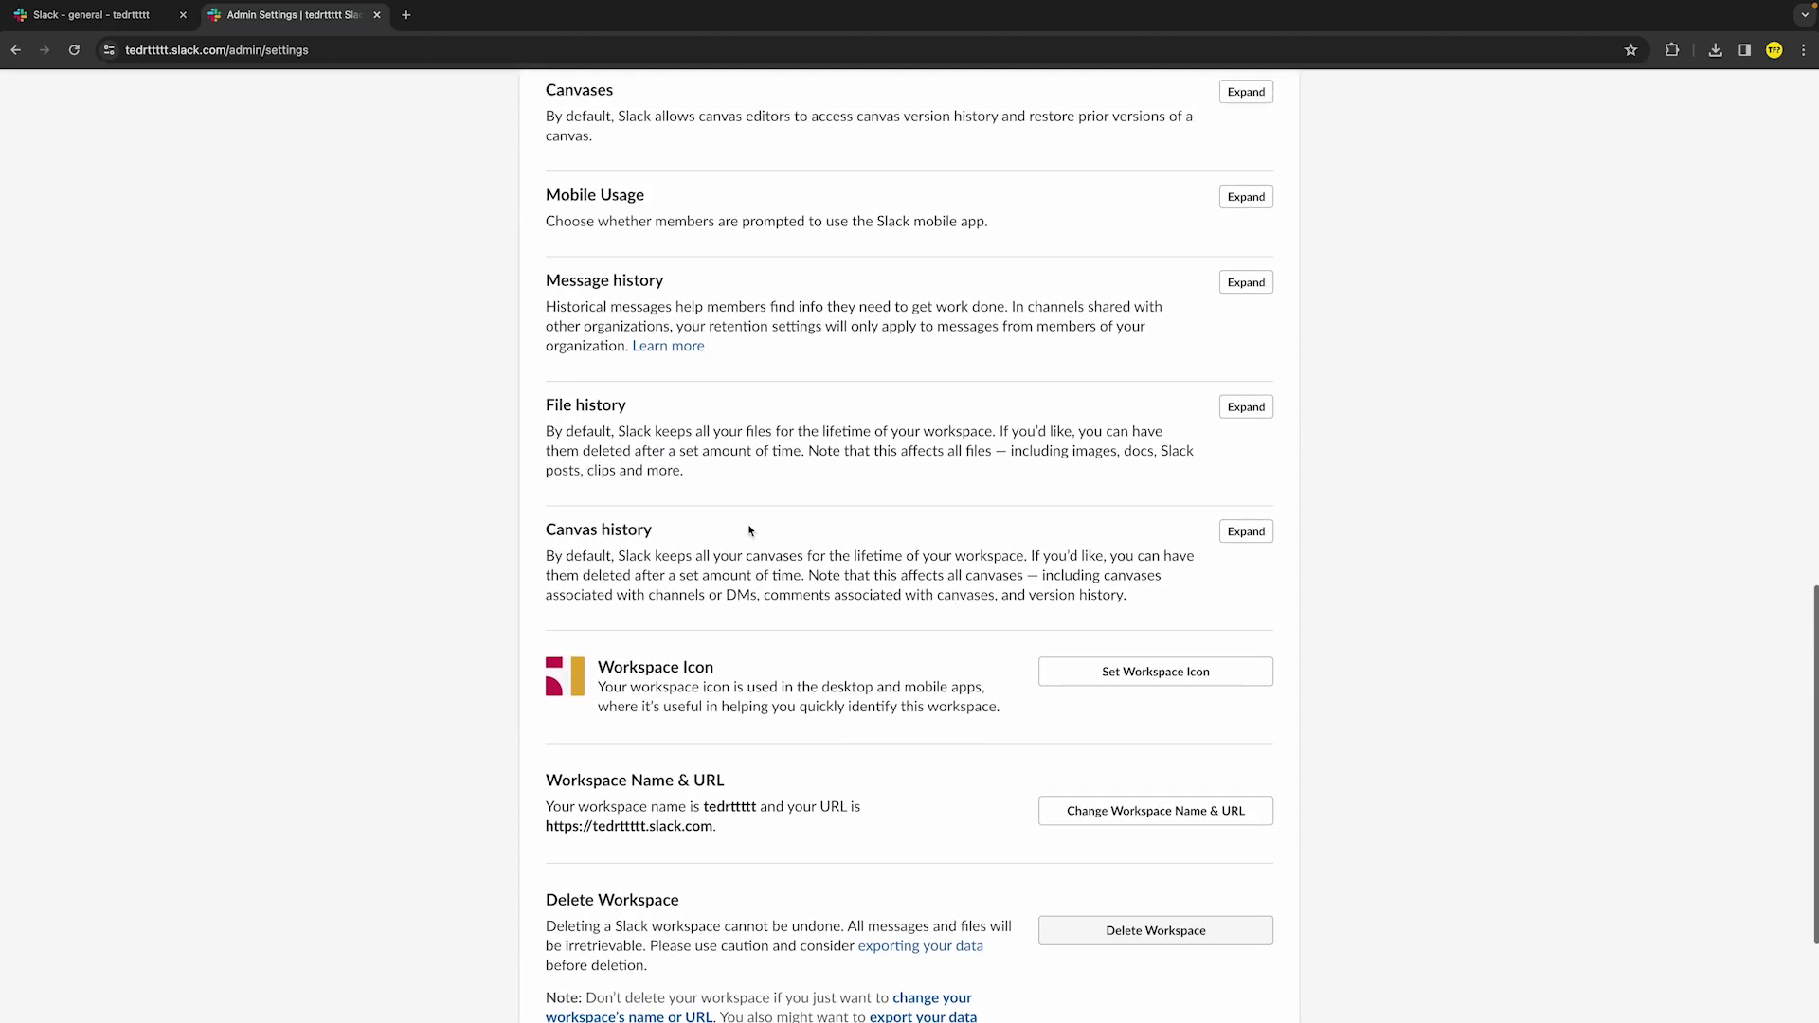
{"action": "scroll", "coordinate": [749, 531], "scroll_direction": "up", "scroll_amount": 1}
{"action": "left_click", "coordinate": [1246, 446]}
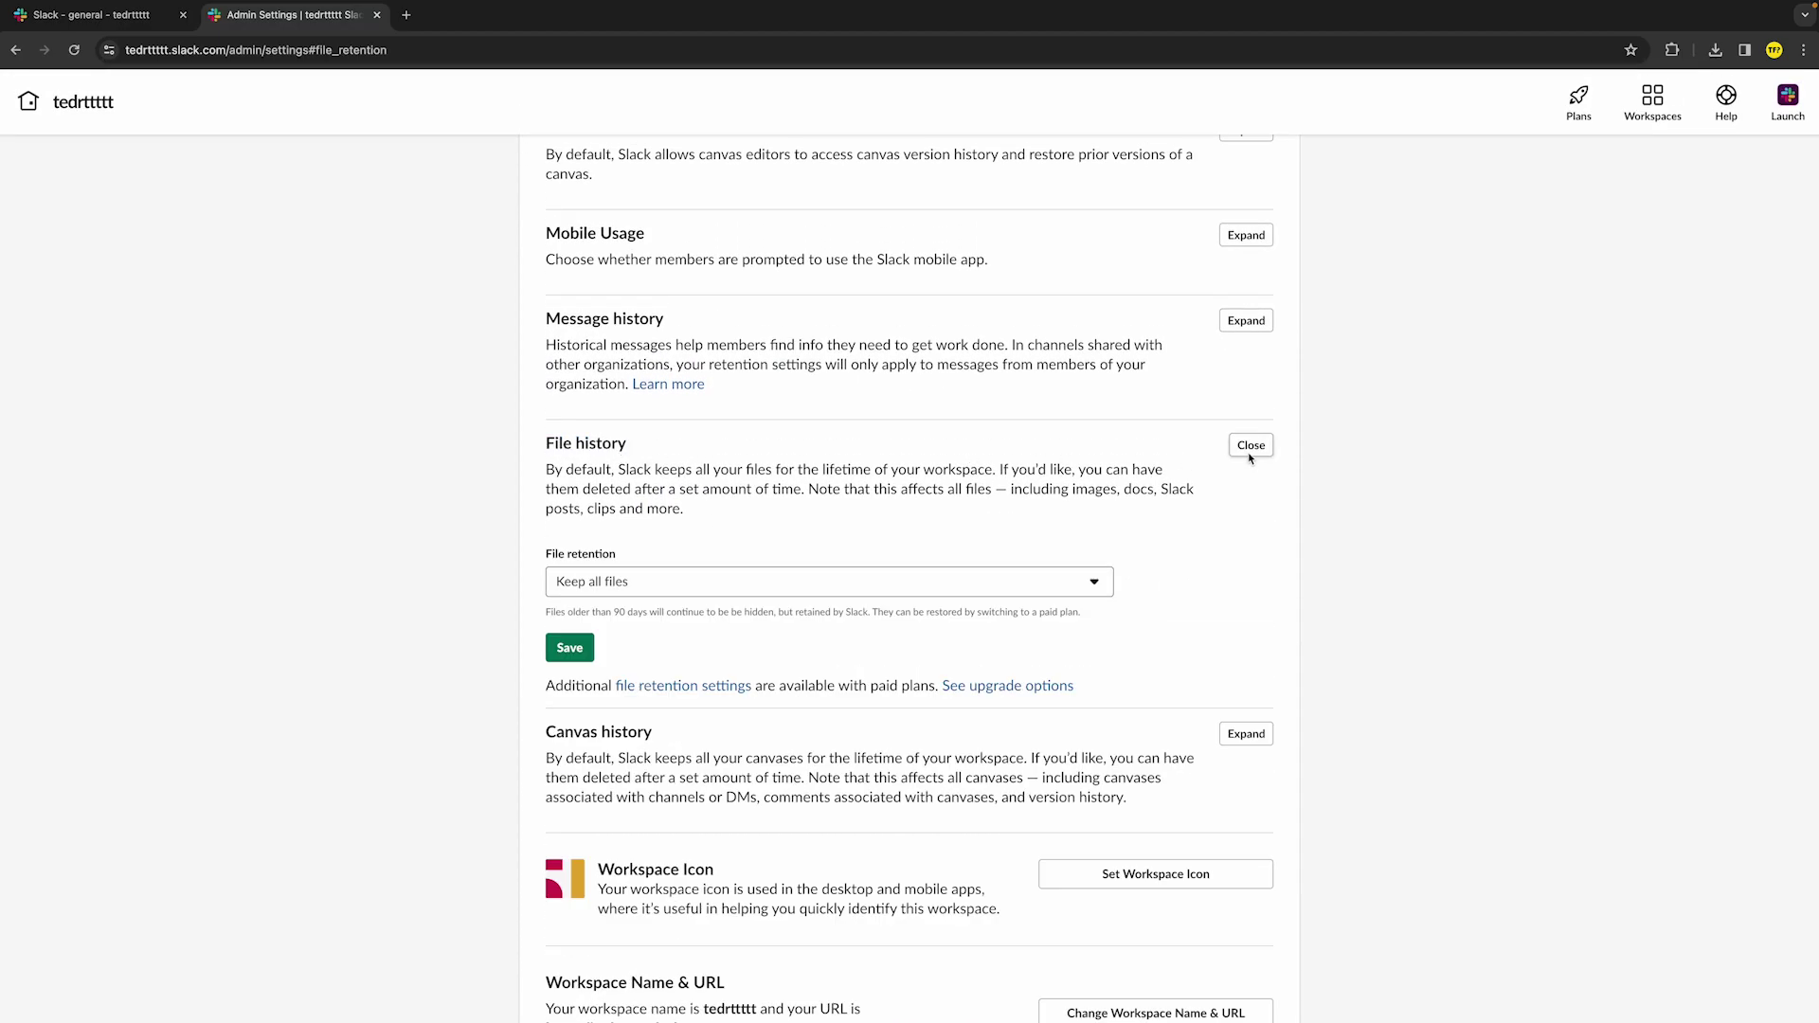
{"action": "left_click", "coordinate": [654, 583]}
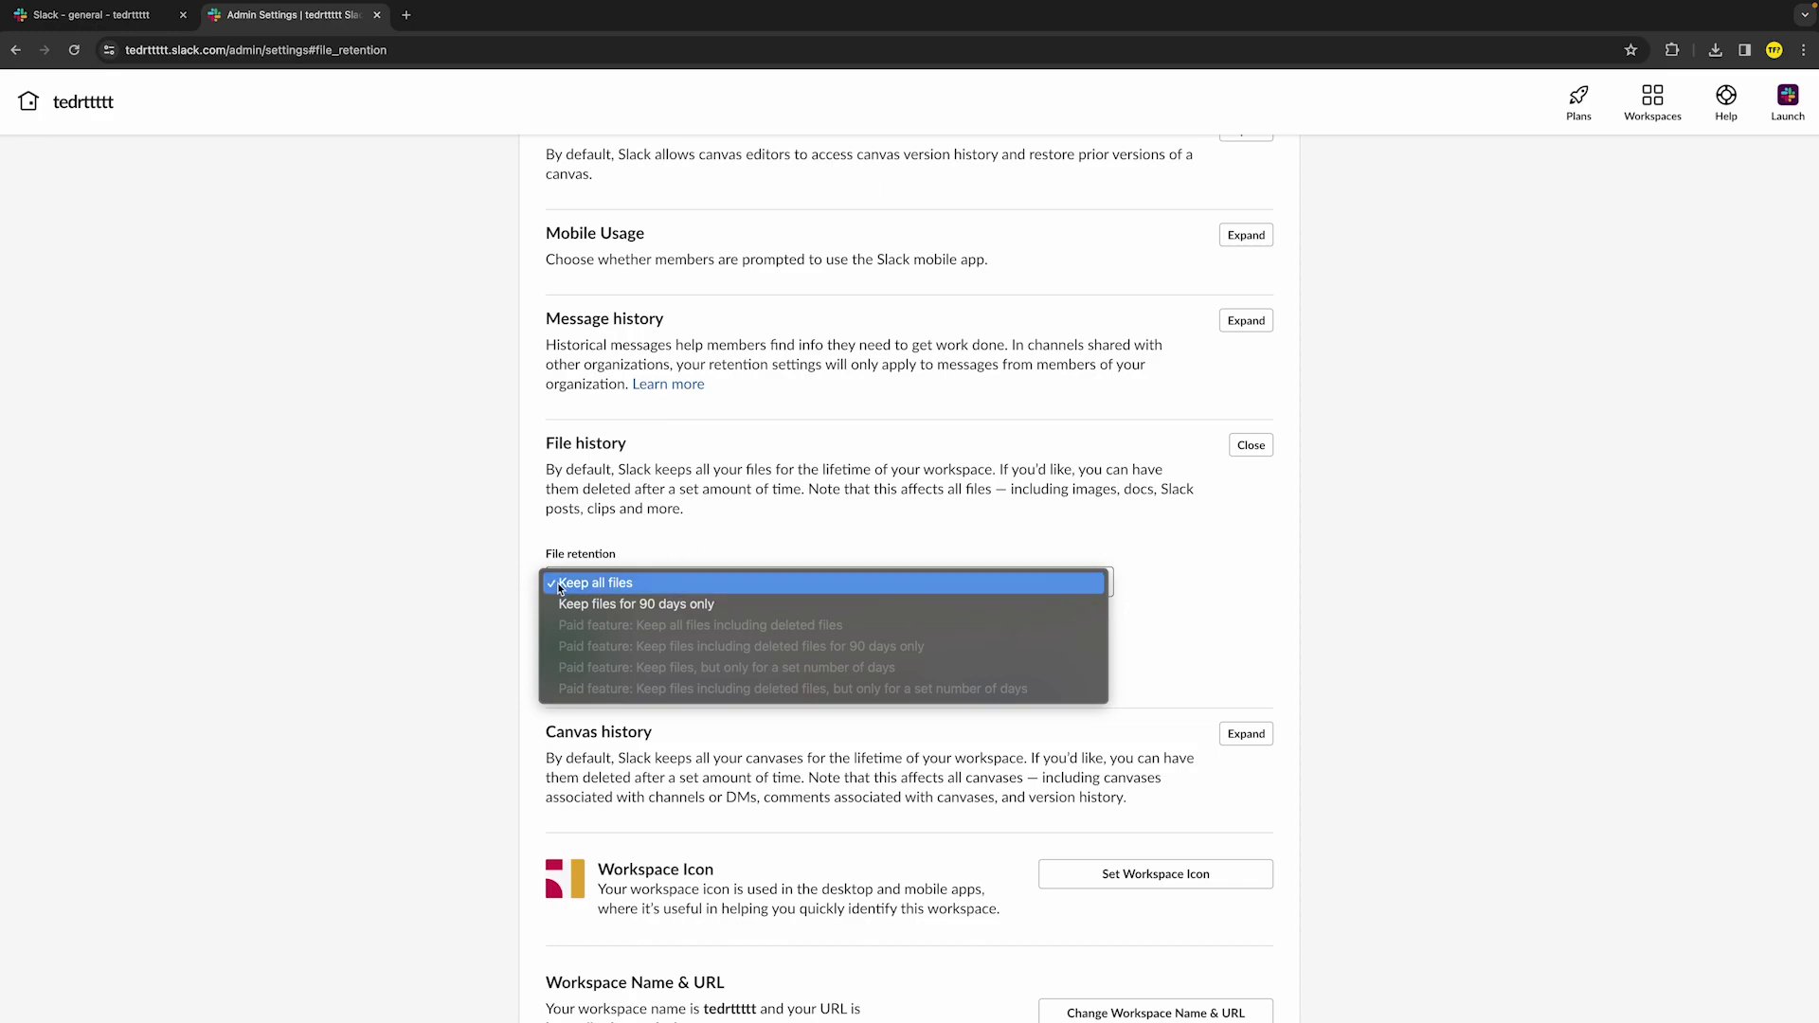
{"action": "left_click", "coordinate": [657, 610]}
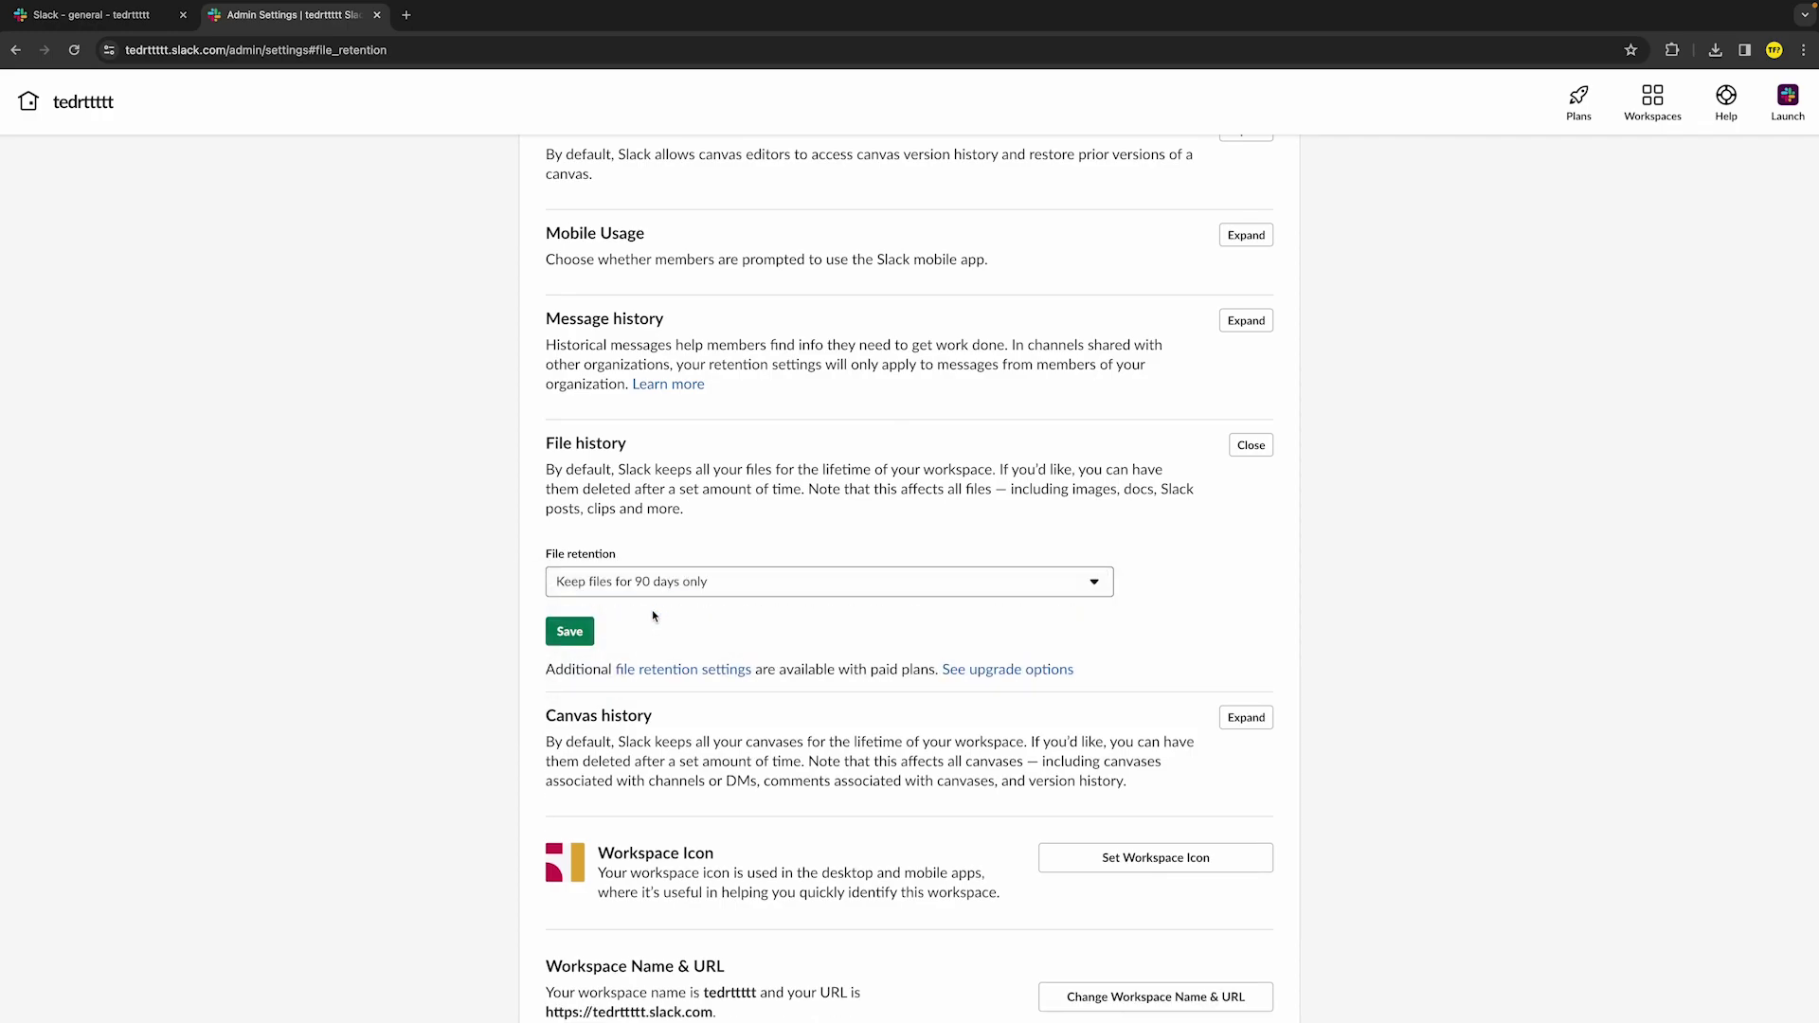
{"action": "left_click", "coordinate": [569, 631]}
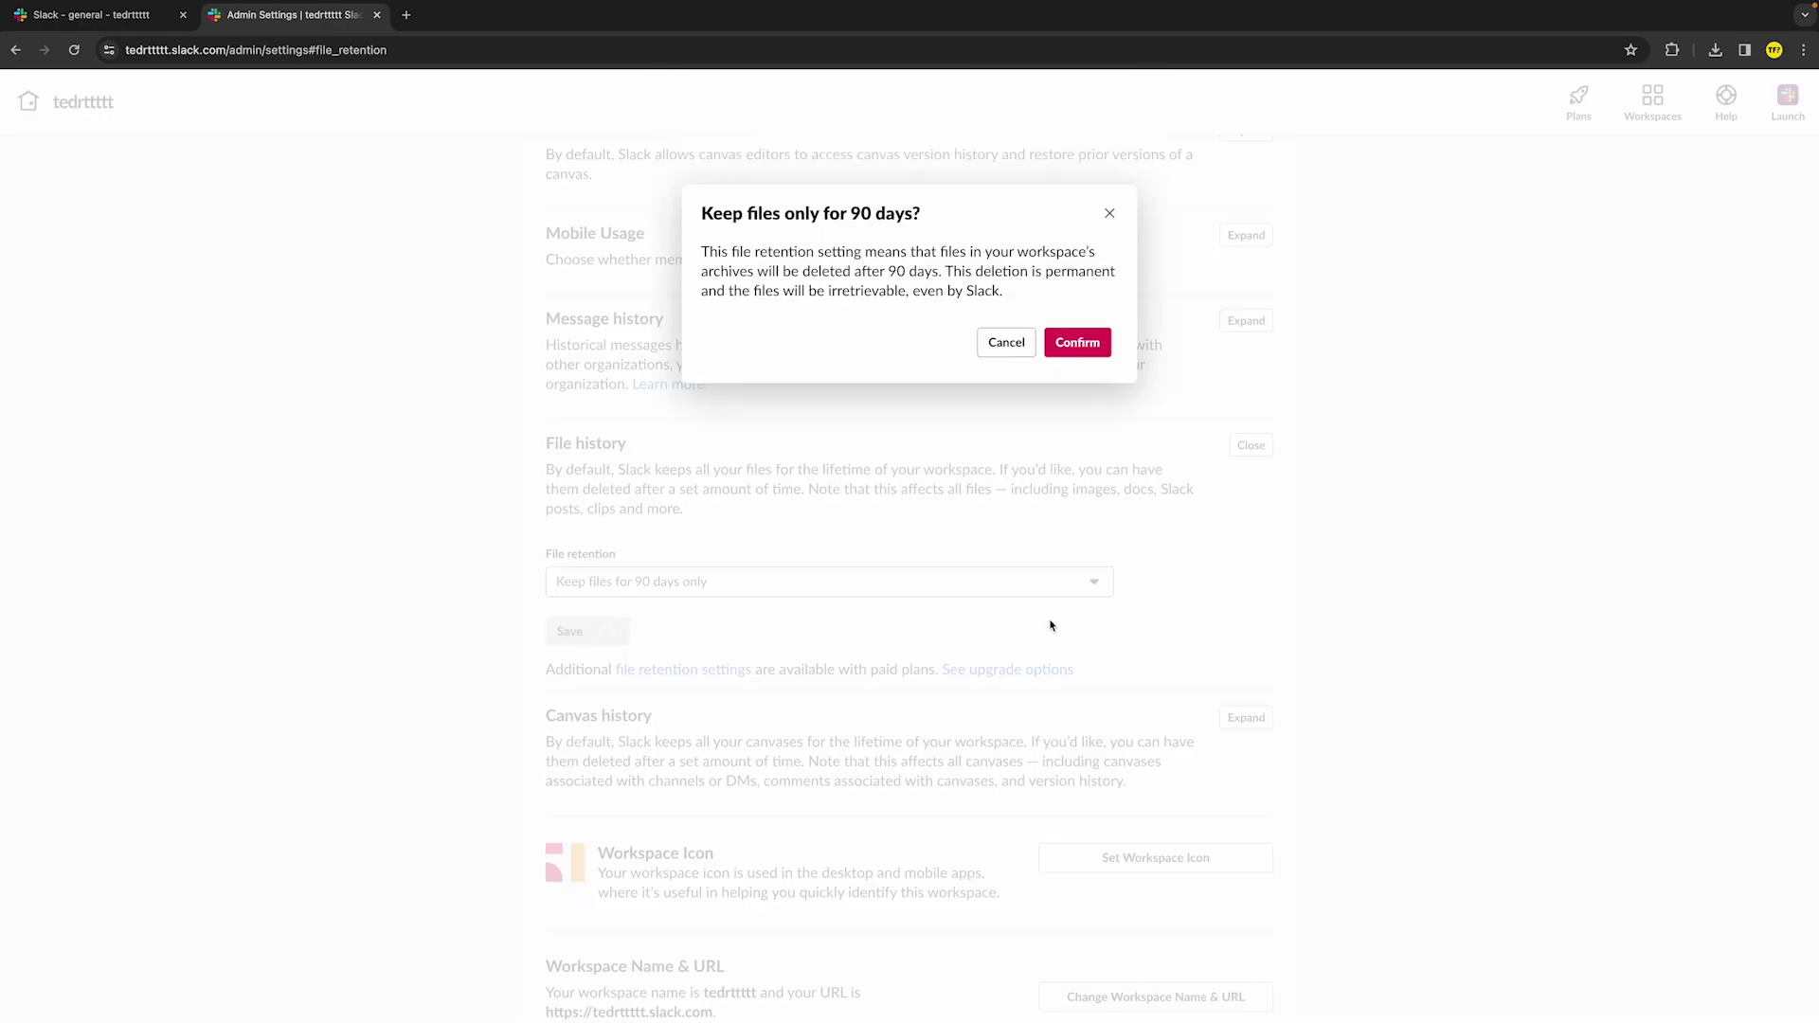
{"action": "left_click", "coordinate": [1088, 345]}
{"action": "scroll", "coordinate": [1326, 611], "scroll_direction": "up", "scroll_amount": 2}
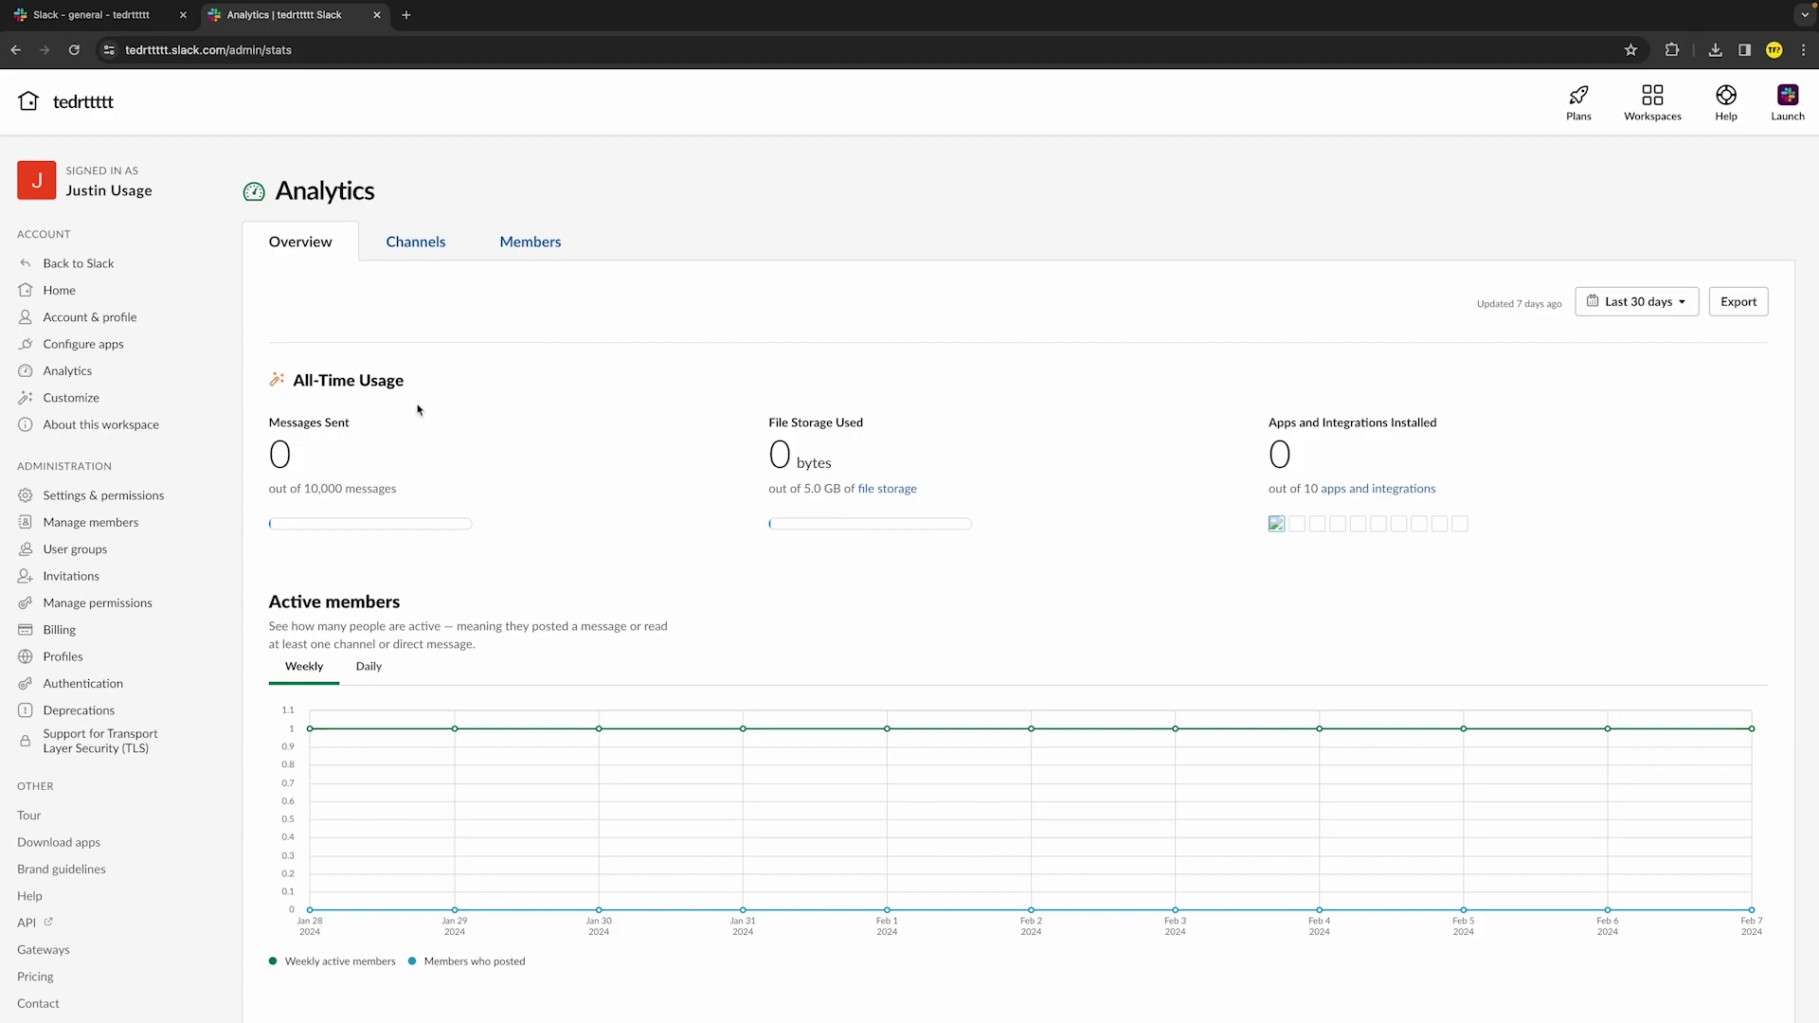
- Open the workspace Analytics page and inspect the File Storage Used figures
{"action": "left_click", "coordinate": [78, 497]}
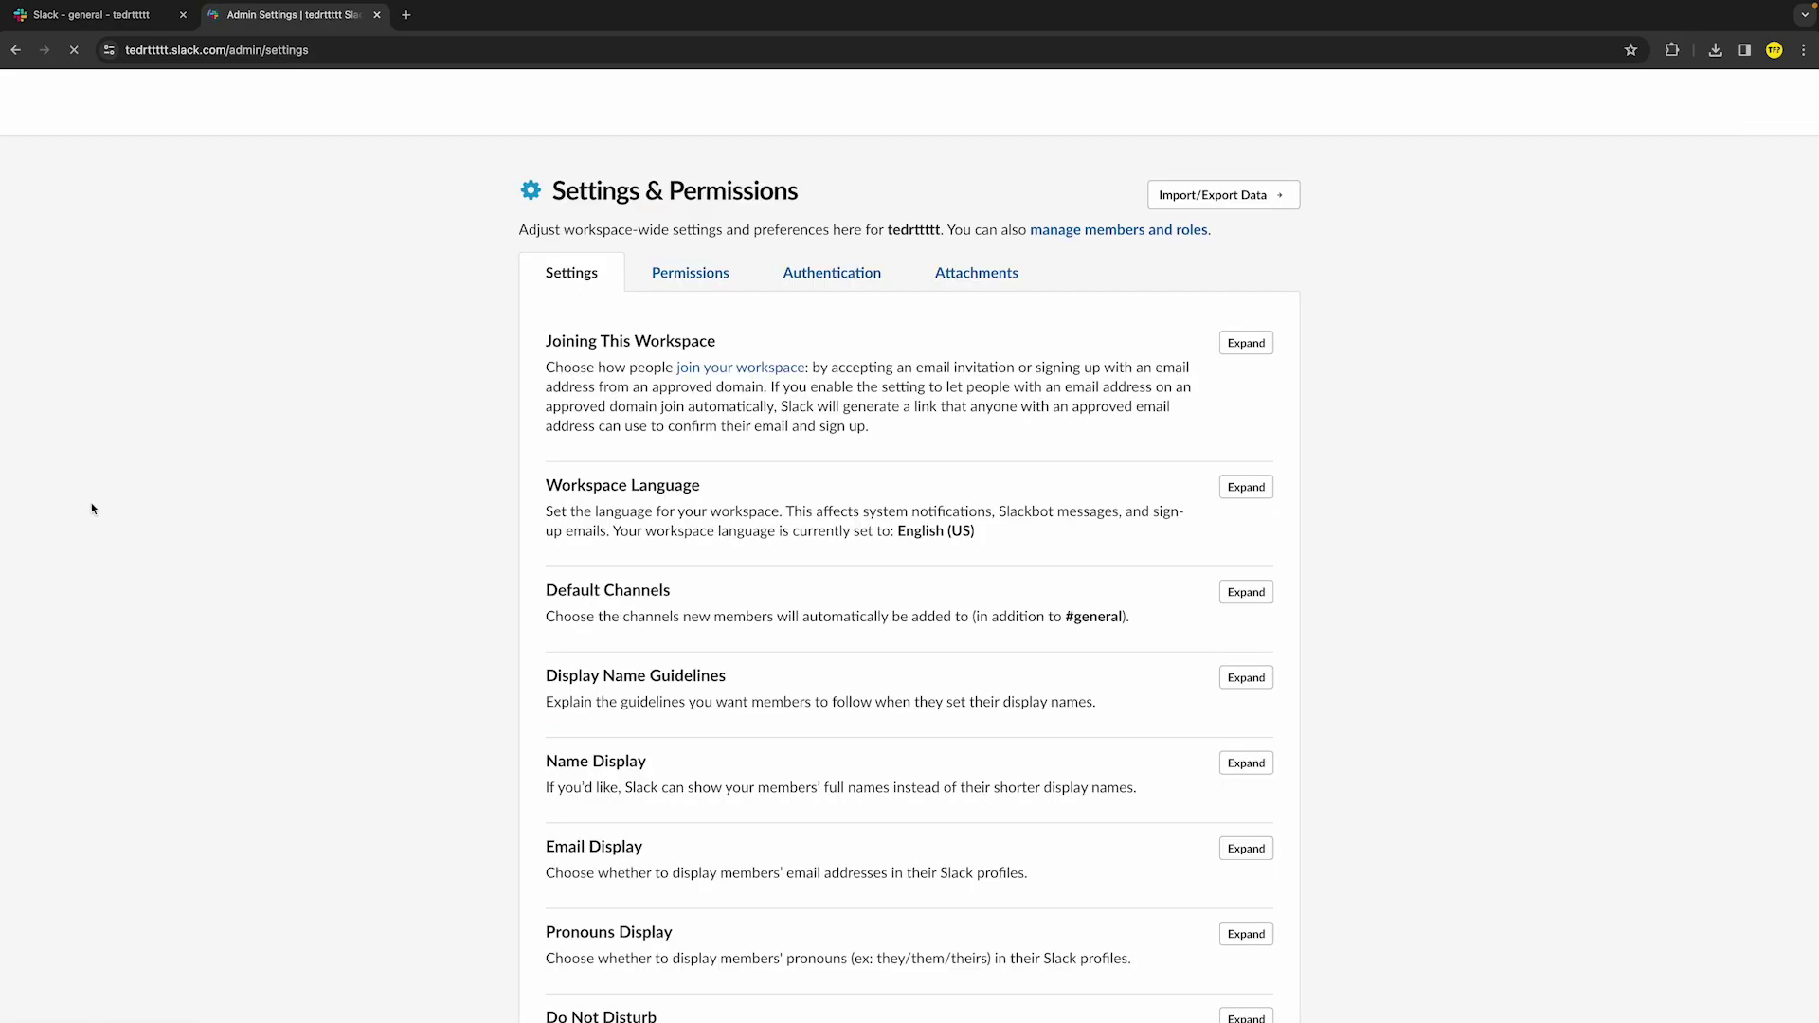
{"action": "left_click", "coordinate": [62, 373]}
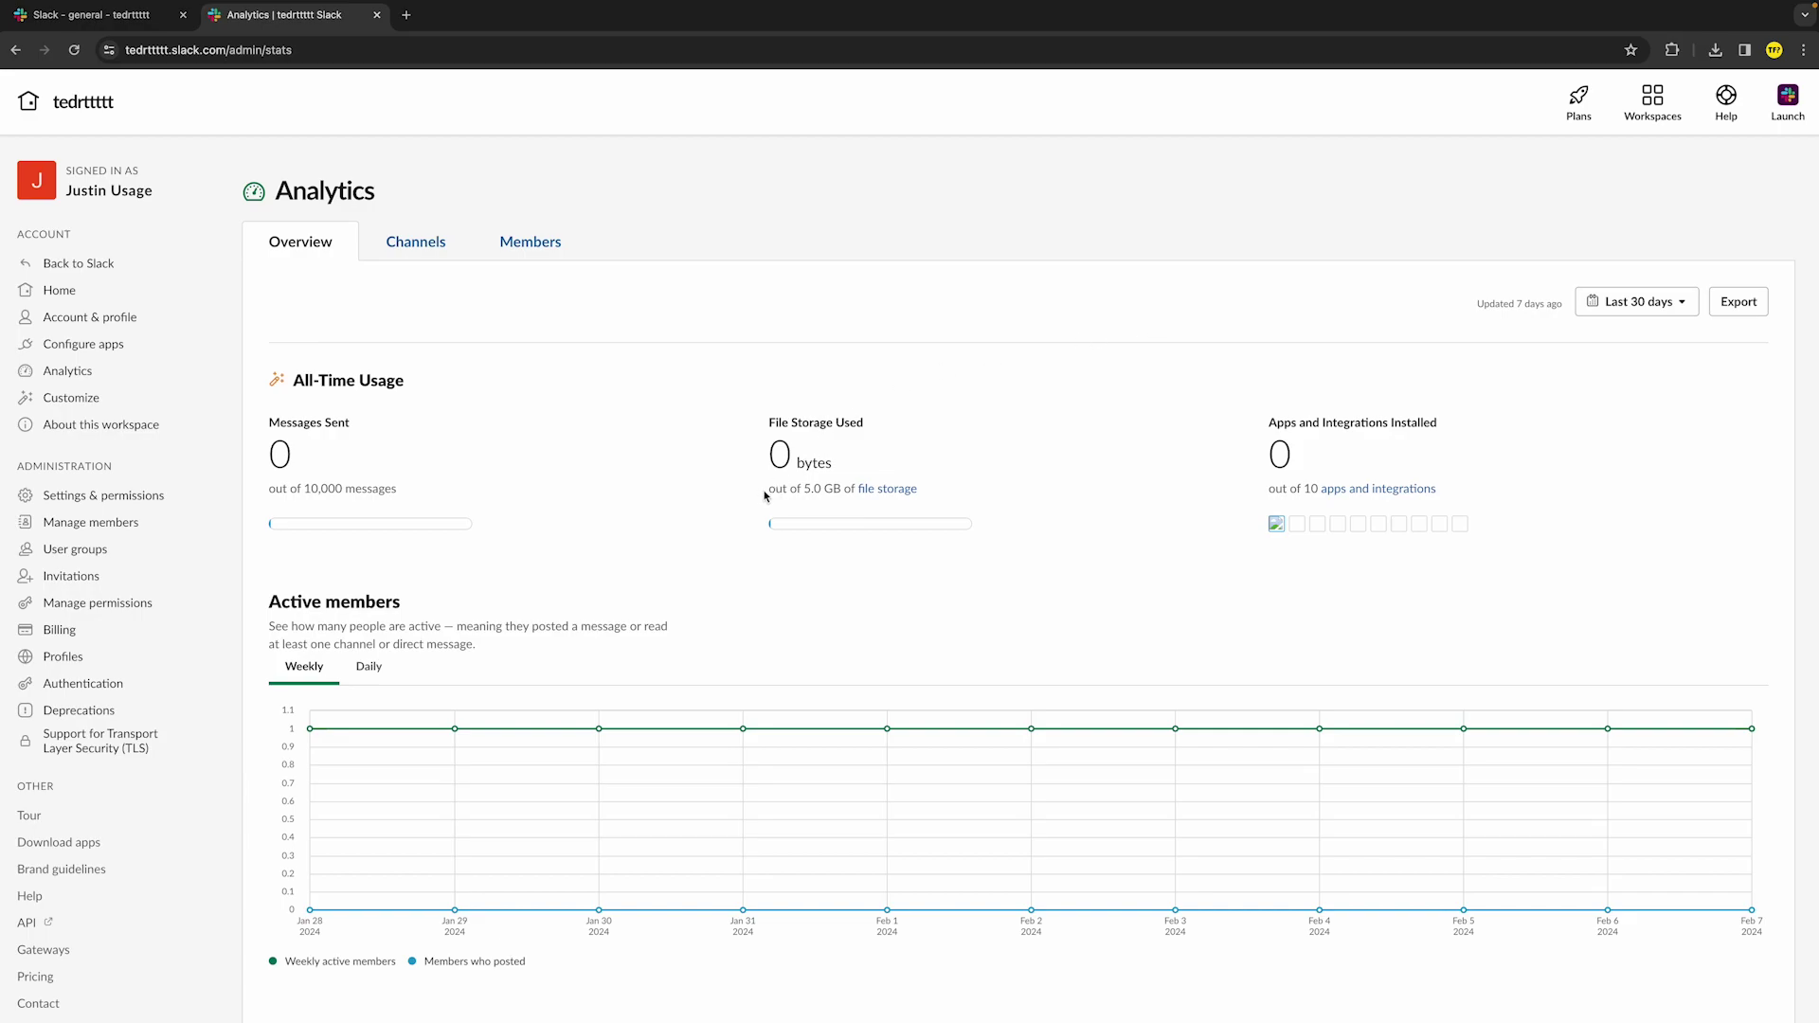
{"action": "left_click_drag", "start_coordinate": [761, 497], "coordinate": [840, 491]}
{"action": "left_click", "coordinate": [923, 447]}
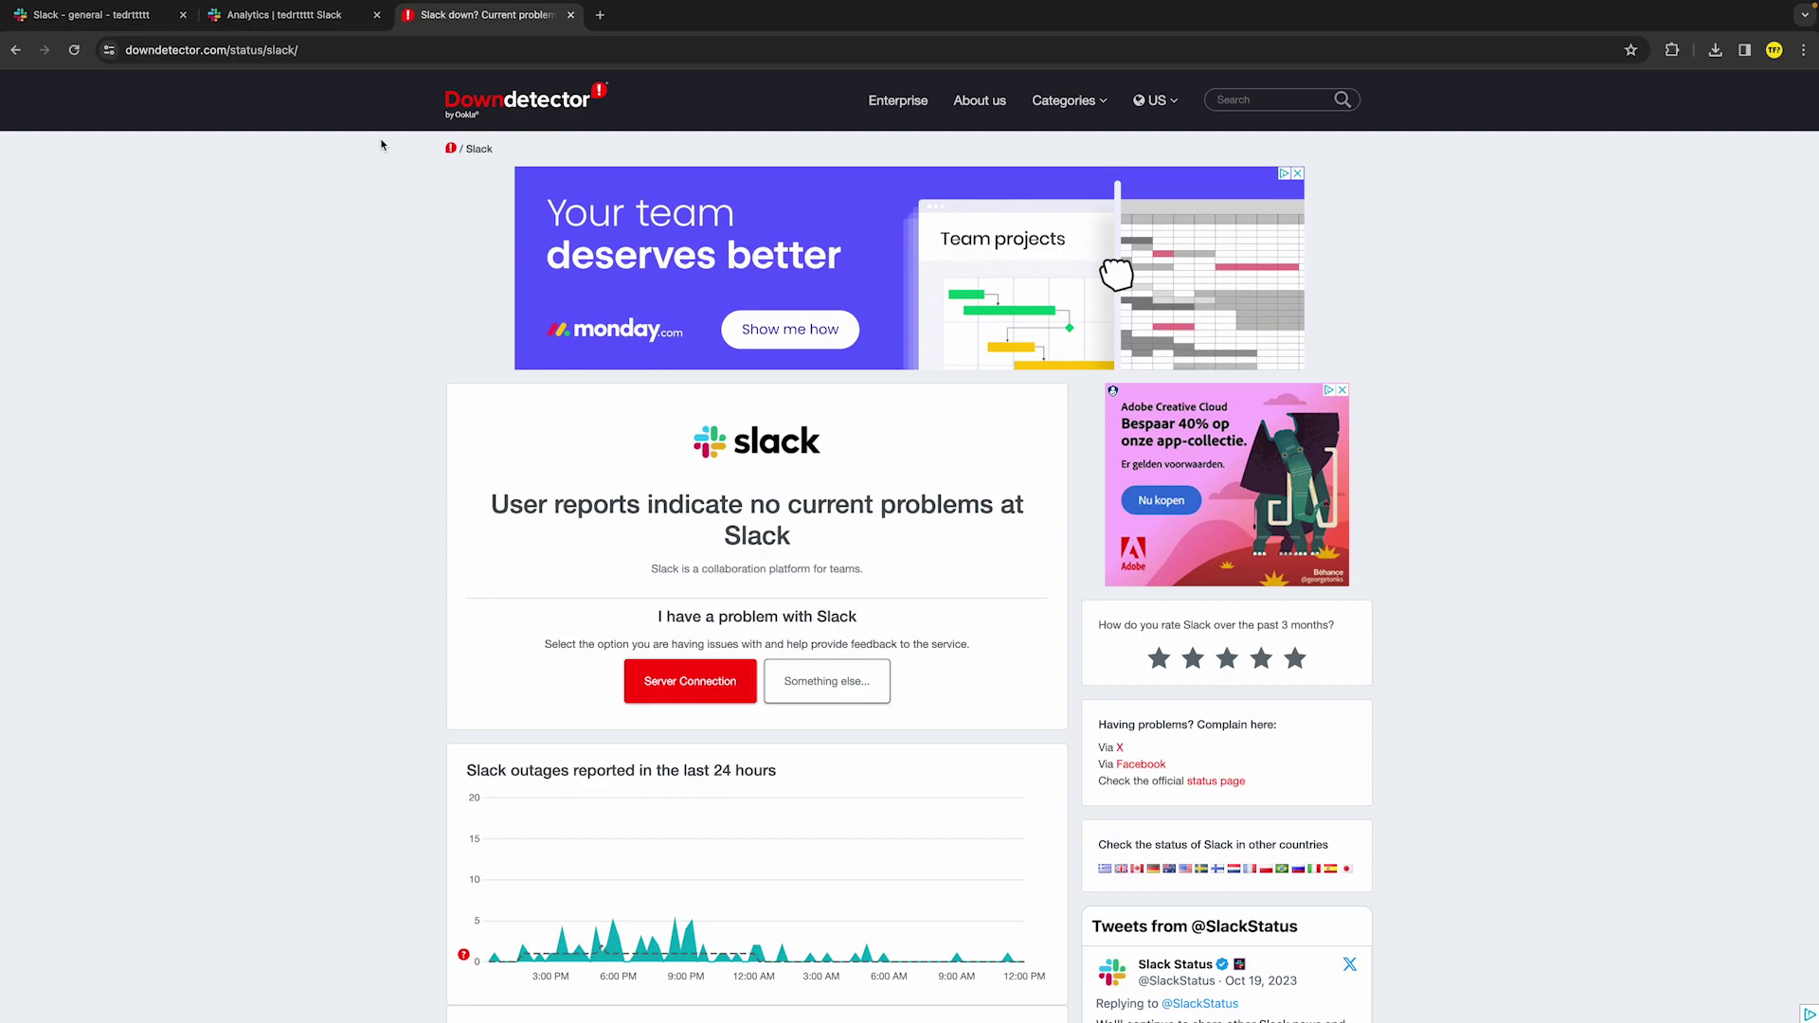
- Scroll through Downdetector's Slack status page and outage chart
{"action": "scroll", "coordinate": [382, 144], "scroll_direction": "down", "scroll_amount": 2}
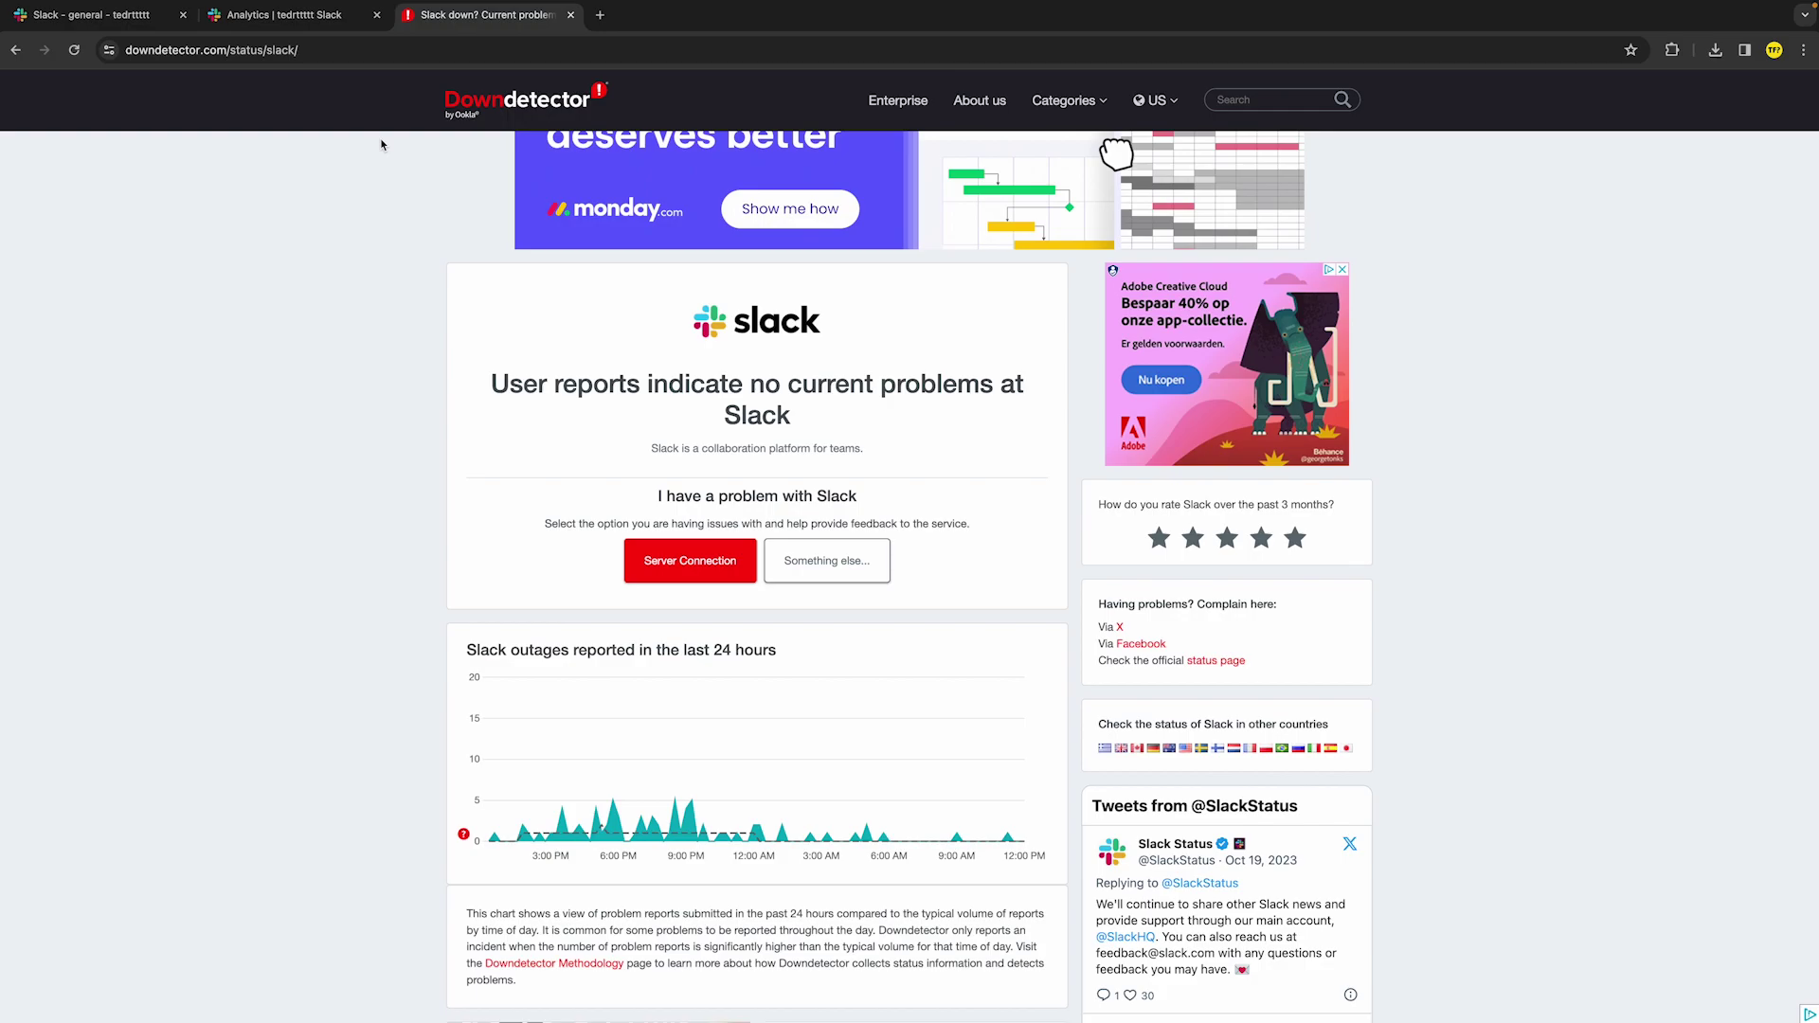
{"action": "scroll", "coordinate": [382, 144], "scroll_direction": "up", "scroll_amount": 2}
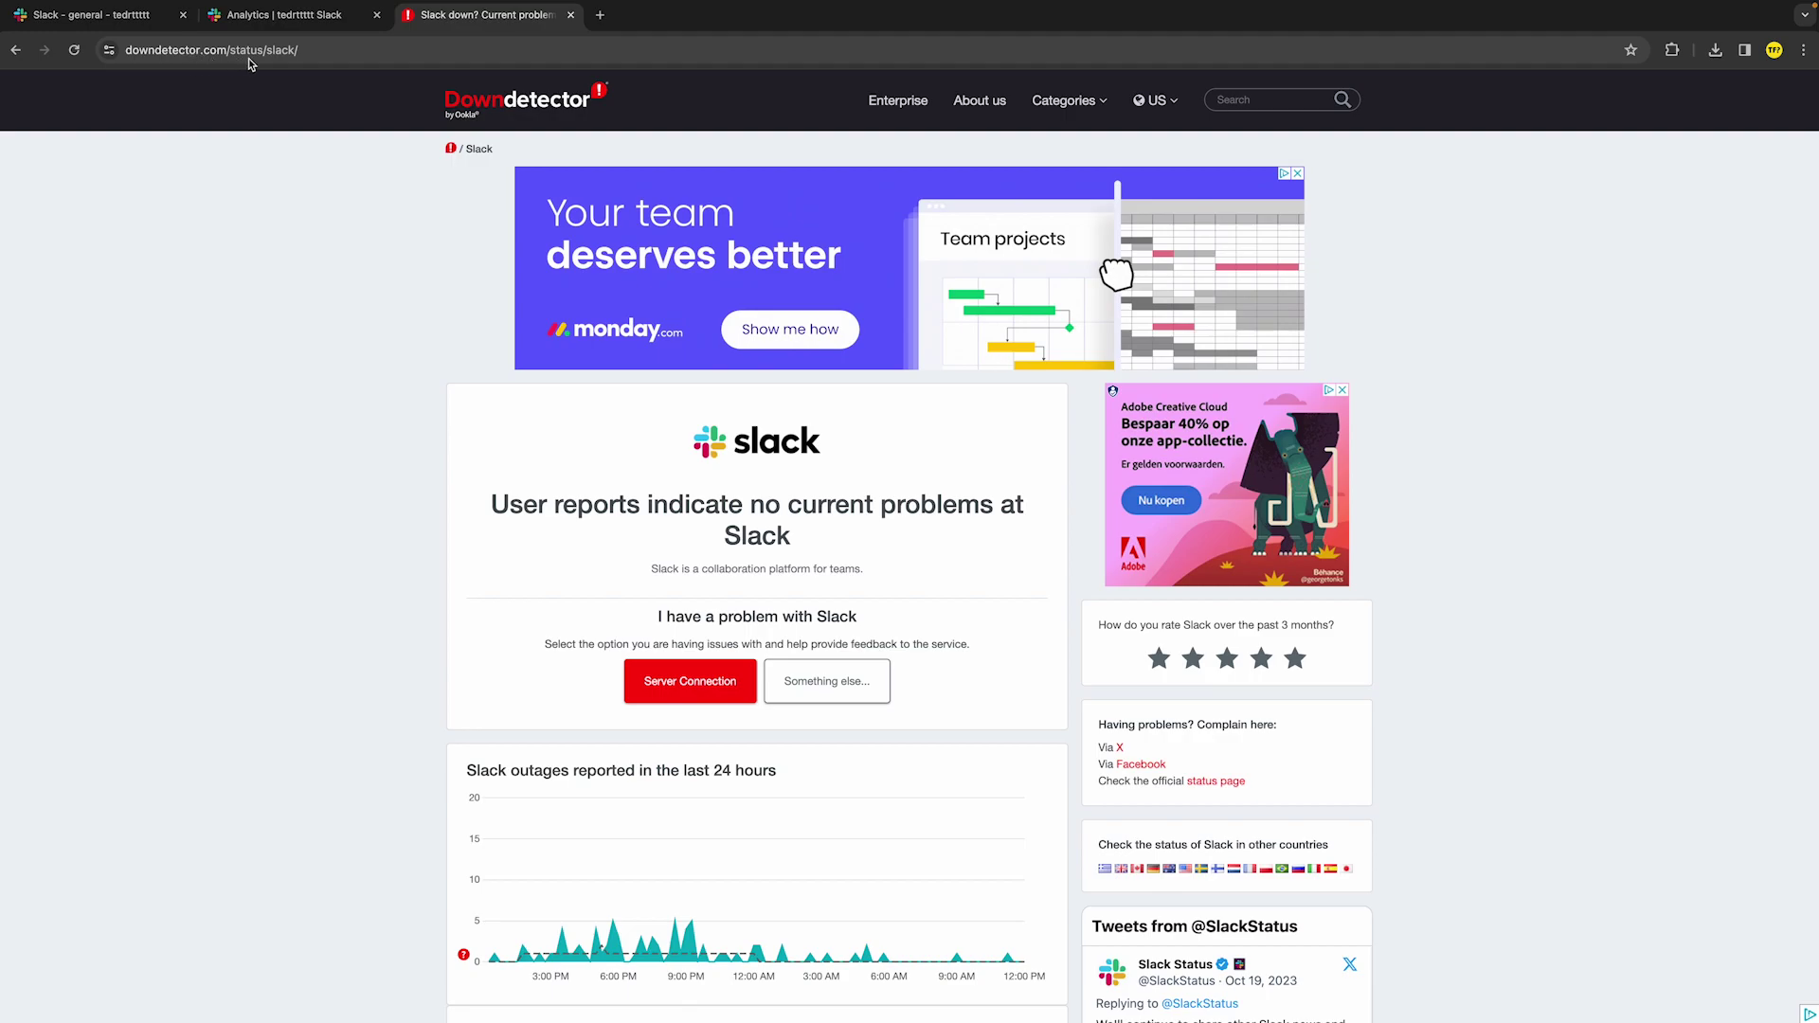
{"action": "scroll", "coordinate": [464, 320], "scroll_direction": "down", "scroll_amount": 4}
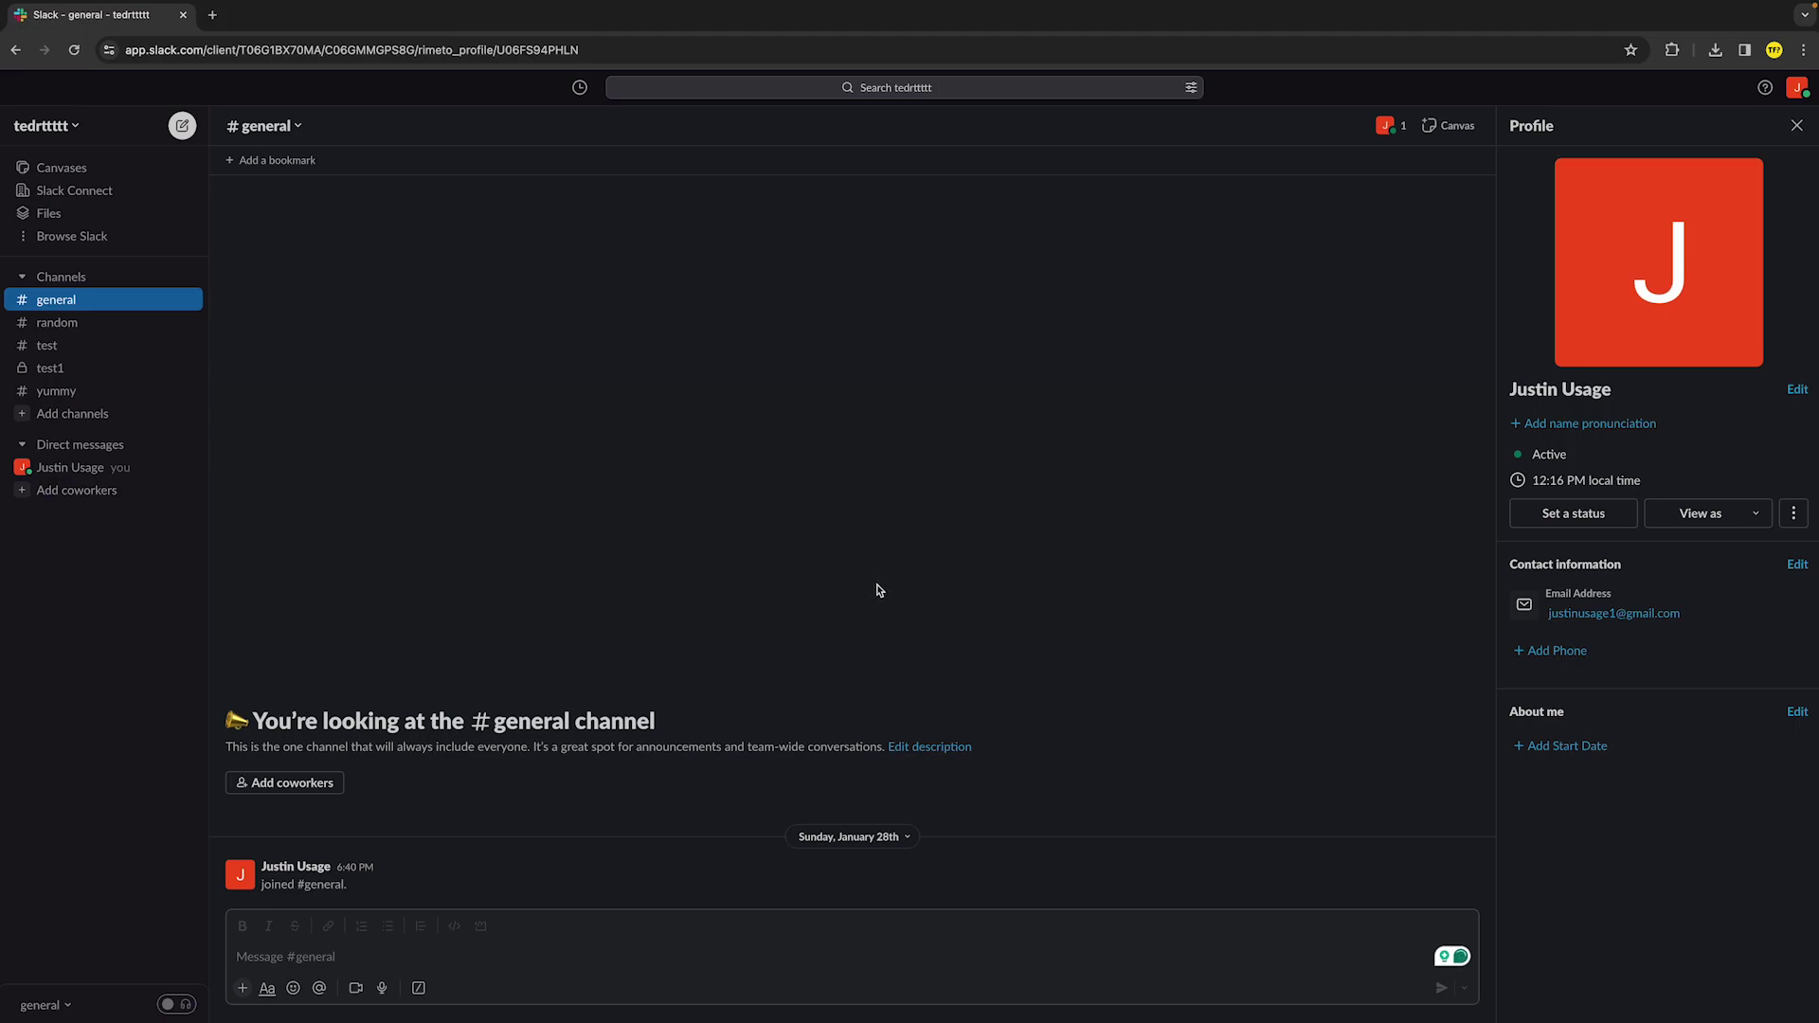
{"action": "left_click", "coordinate": [57, 126]}
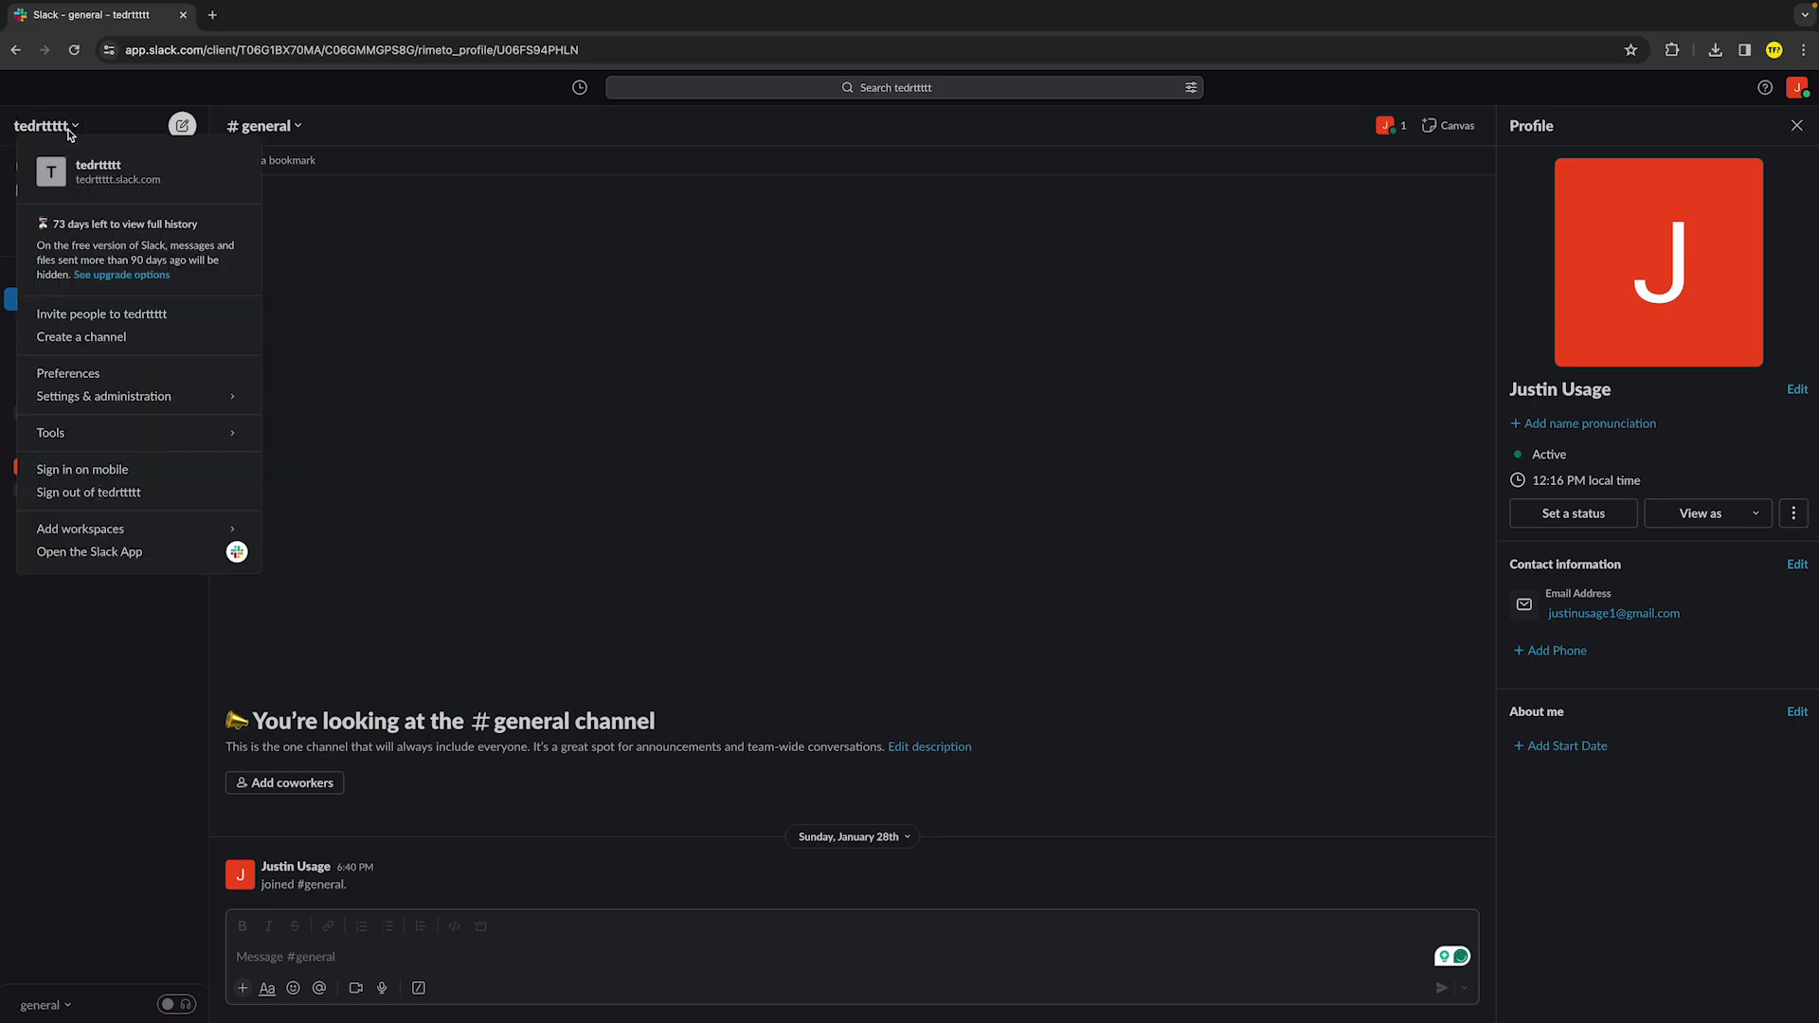
{"action": "mouse_move", "coordinate": [80, 443]}
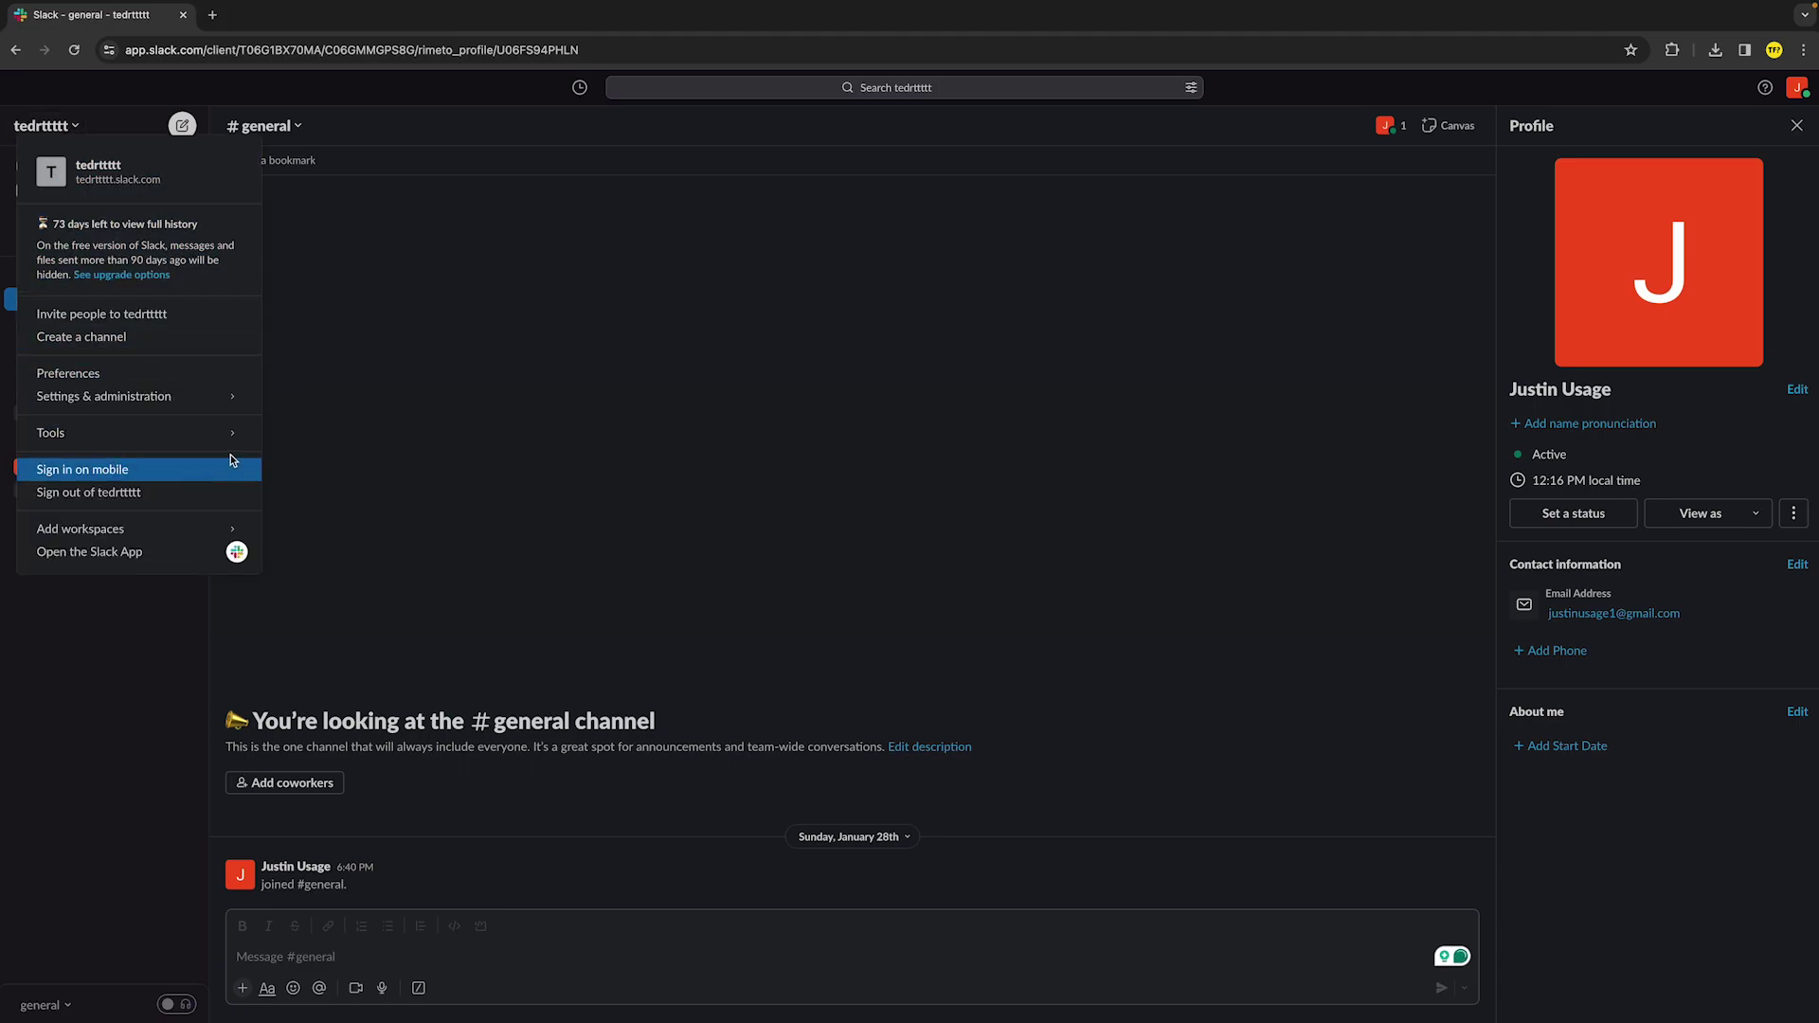
{"action": "left_click", "coordinate": [1099, 303]}
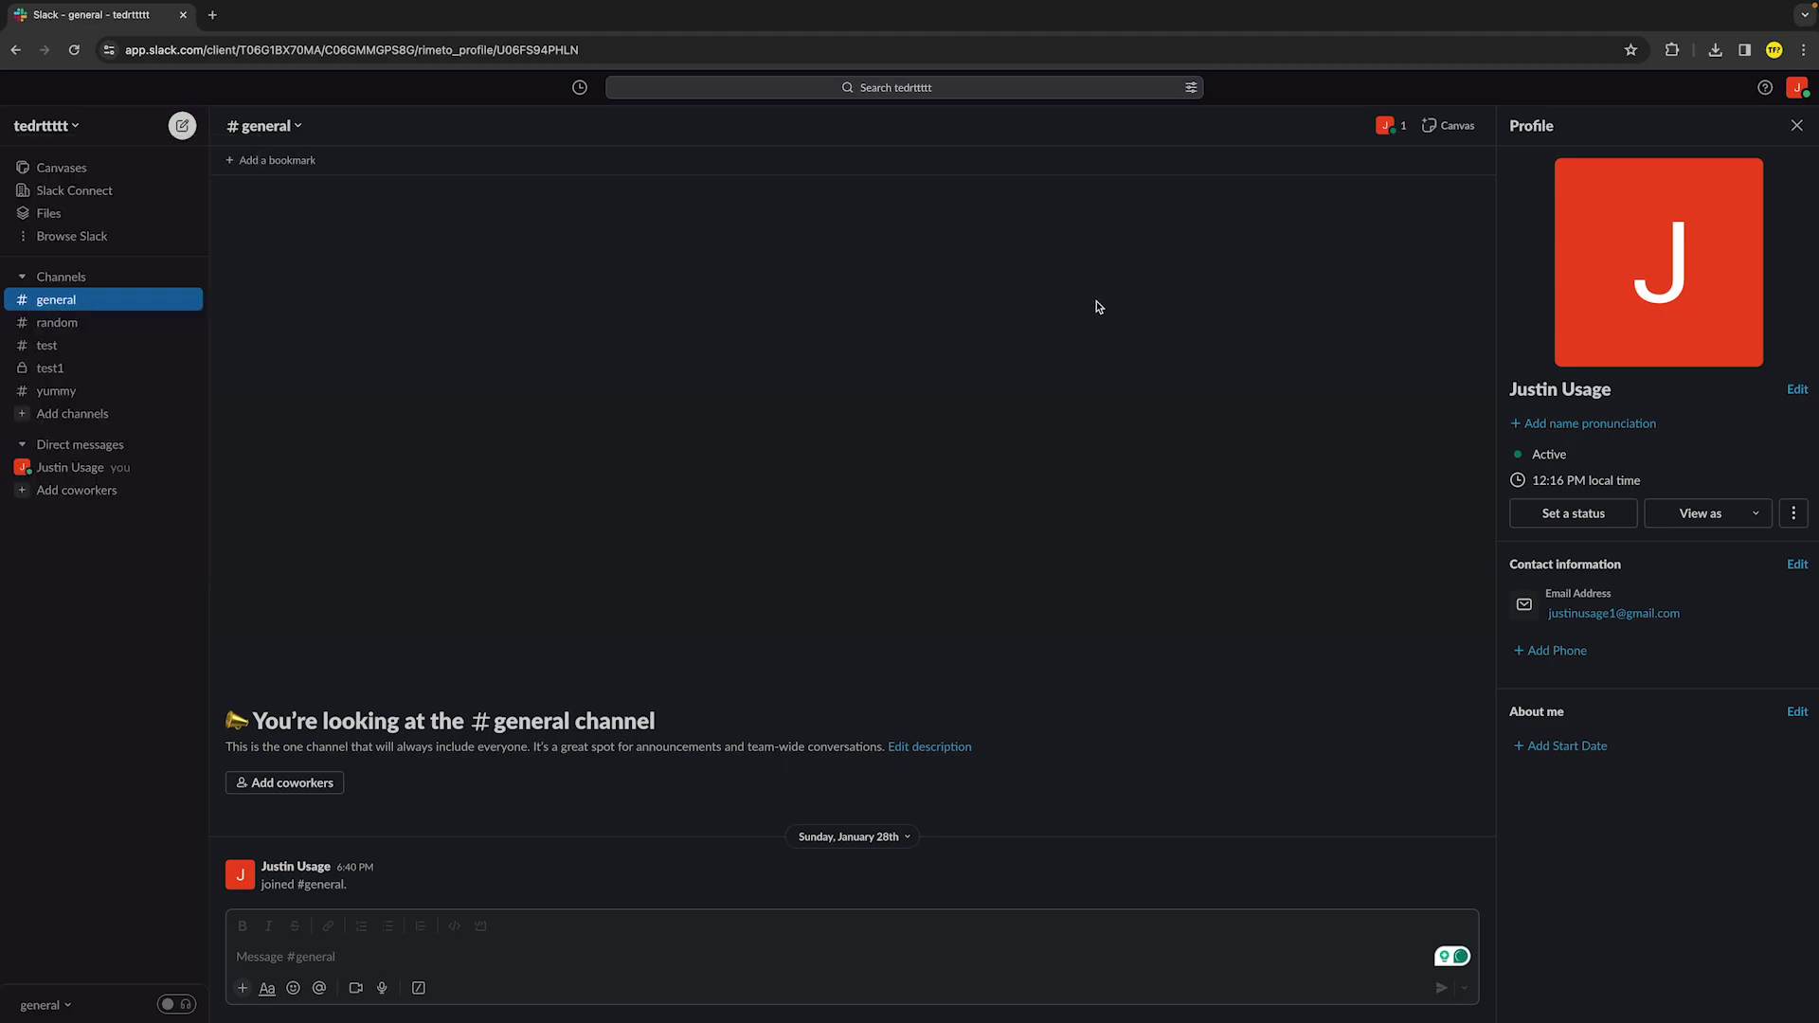
- Open Chrome's Privacy and security settings in a new tab and cancel Clear browsing data
{"action": "left_click", "coordinate": [213, 16]}
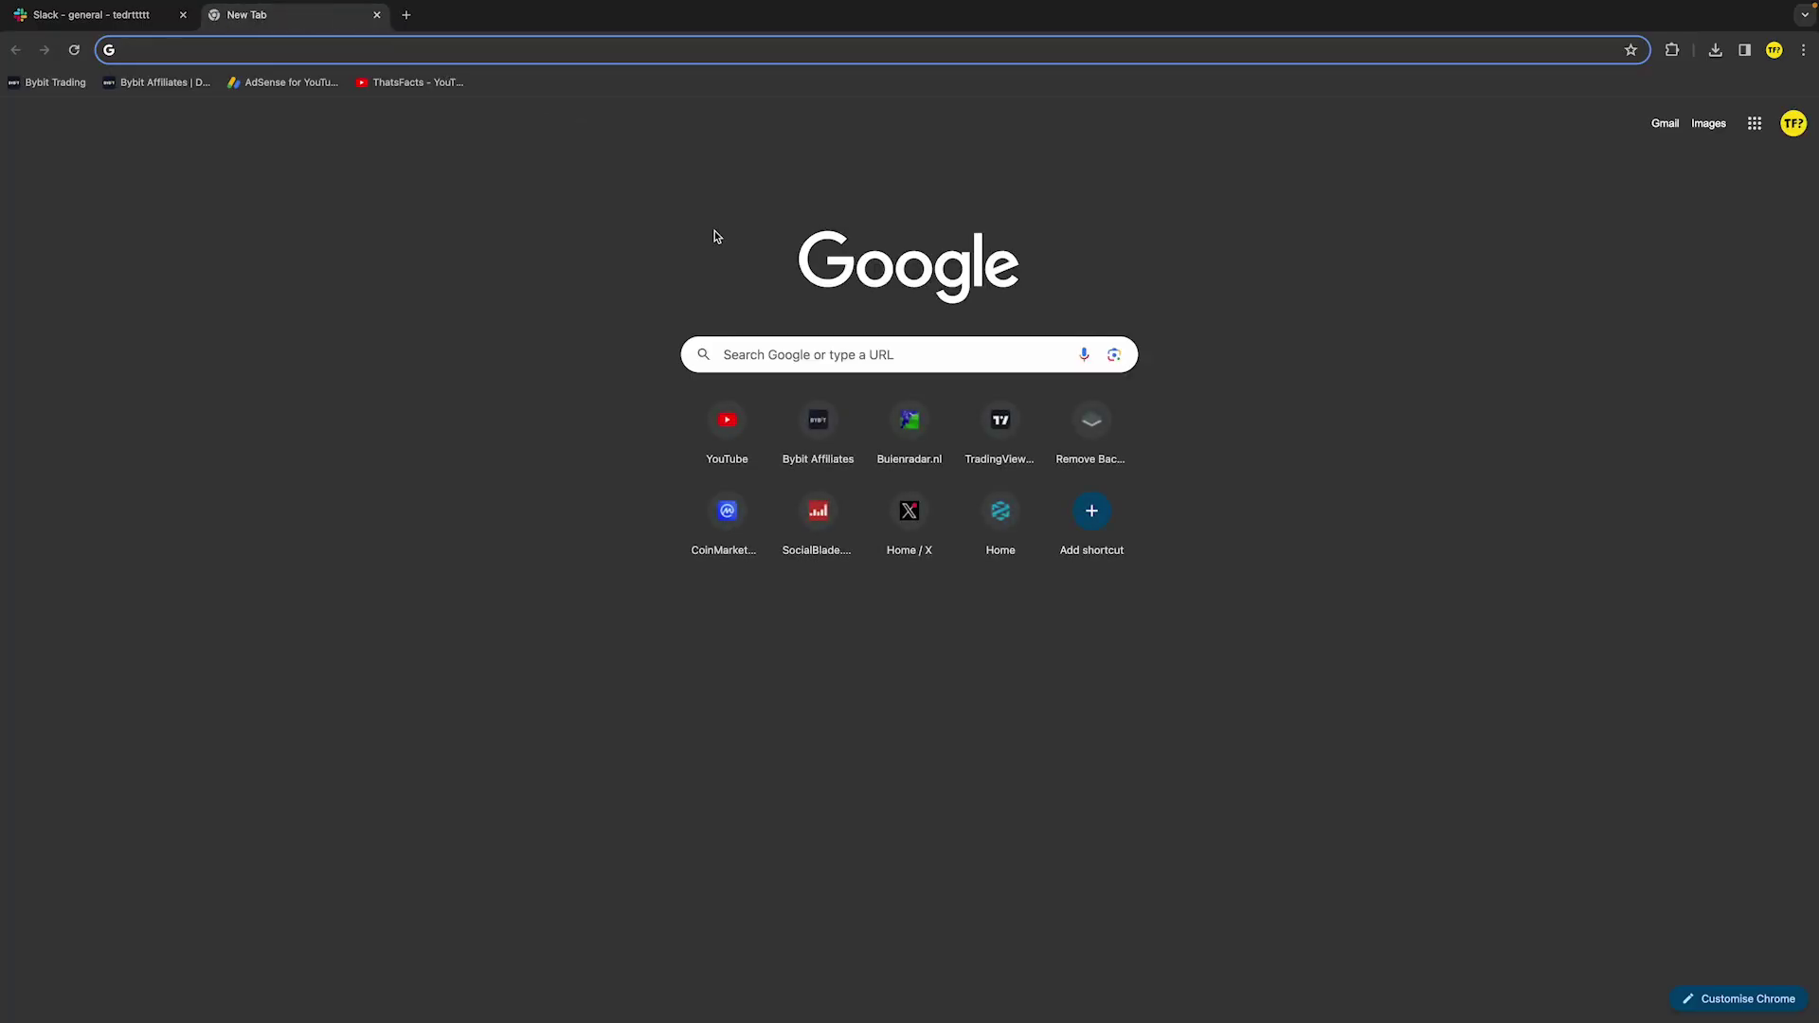
{"action": "left_click", "coordinate": [59, 4]}
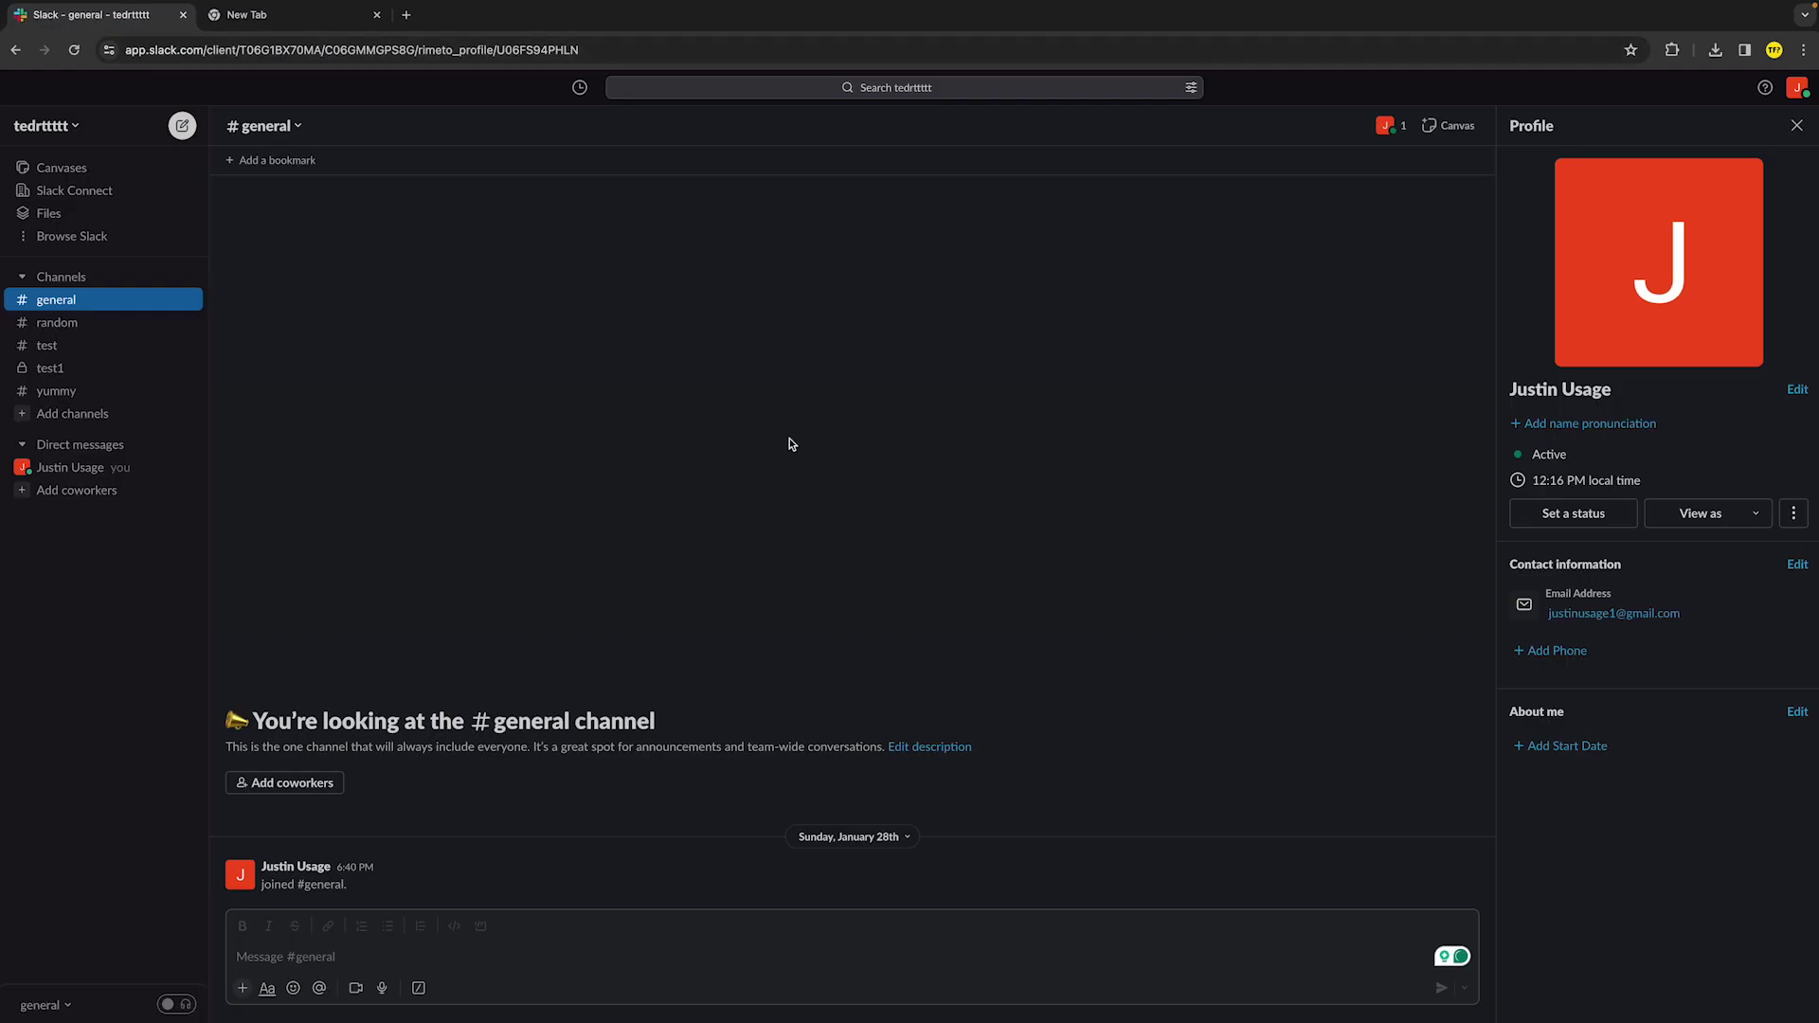
{"action": "left_click", "coordinate": [355, 5]}
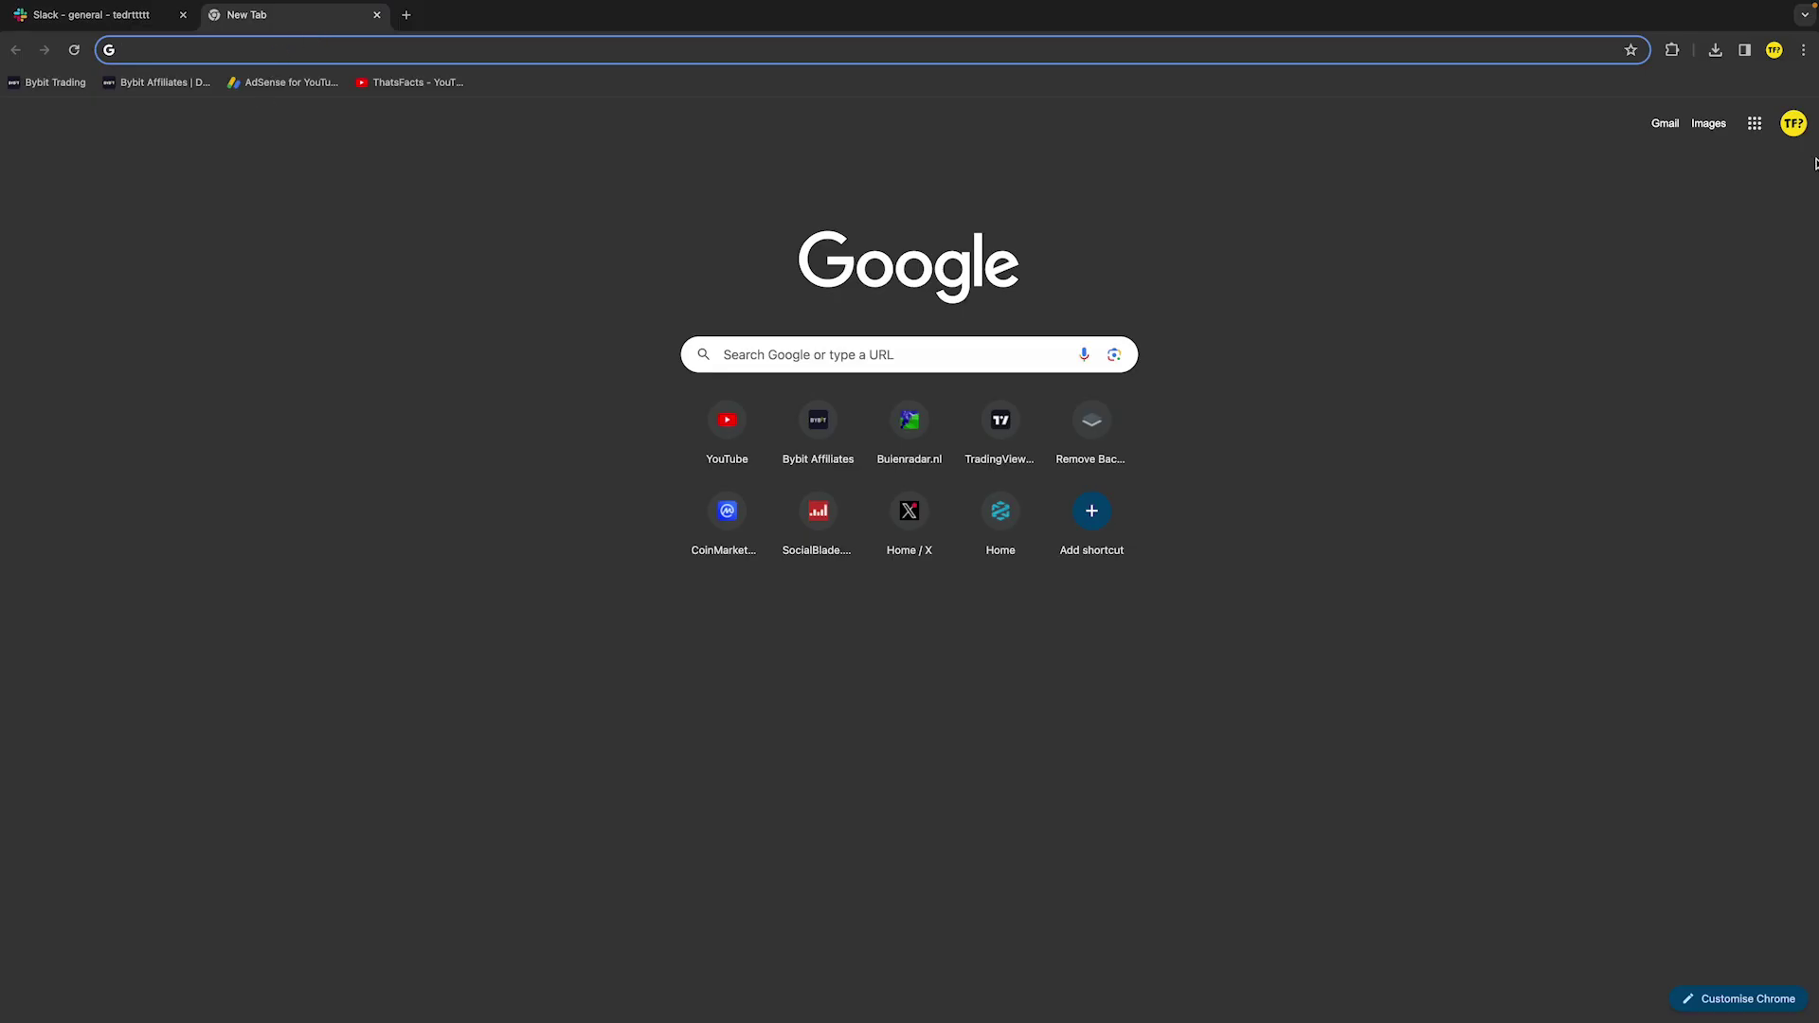
{"action": "left_click", "coordinate": [1803, 51]}
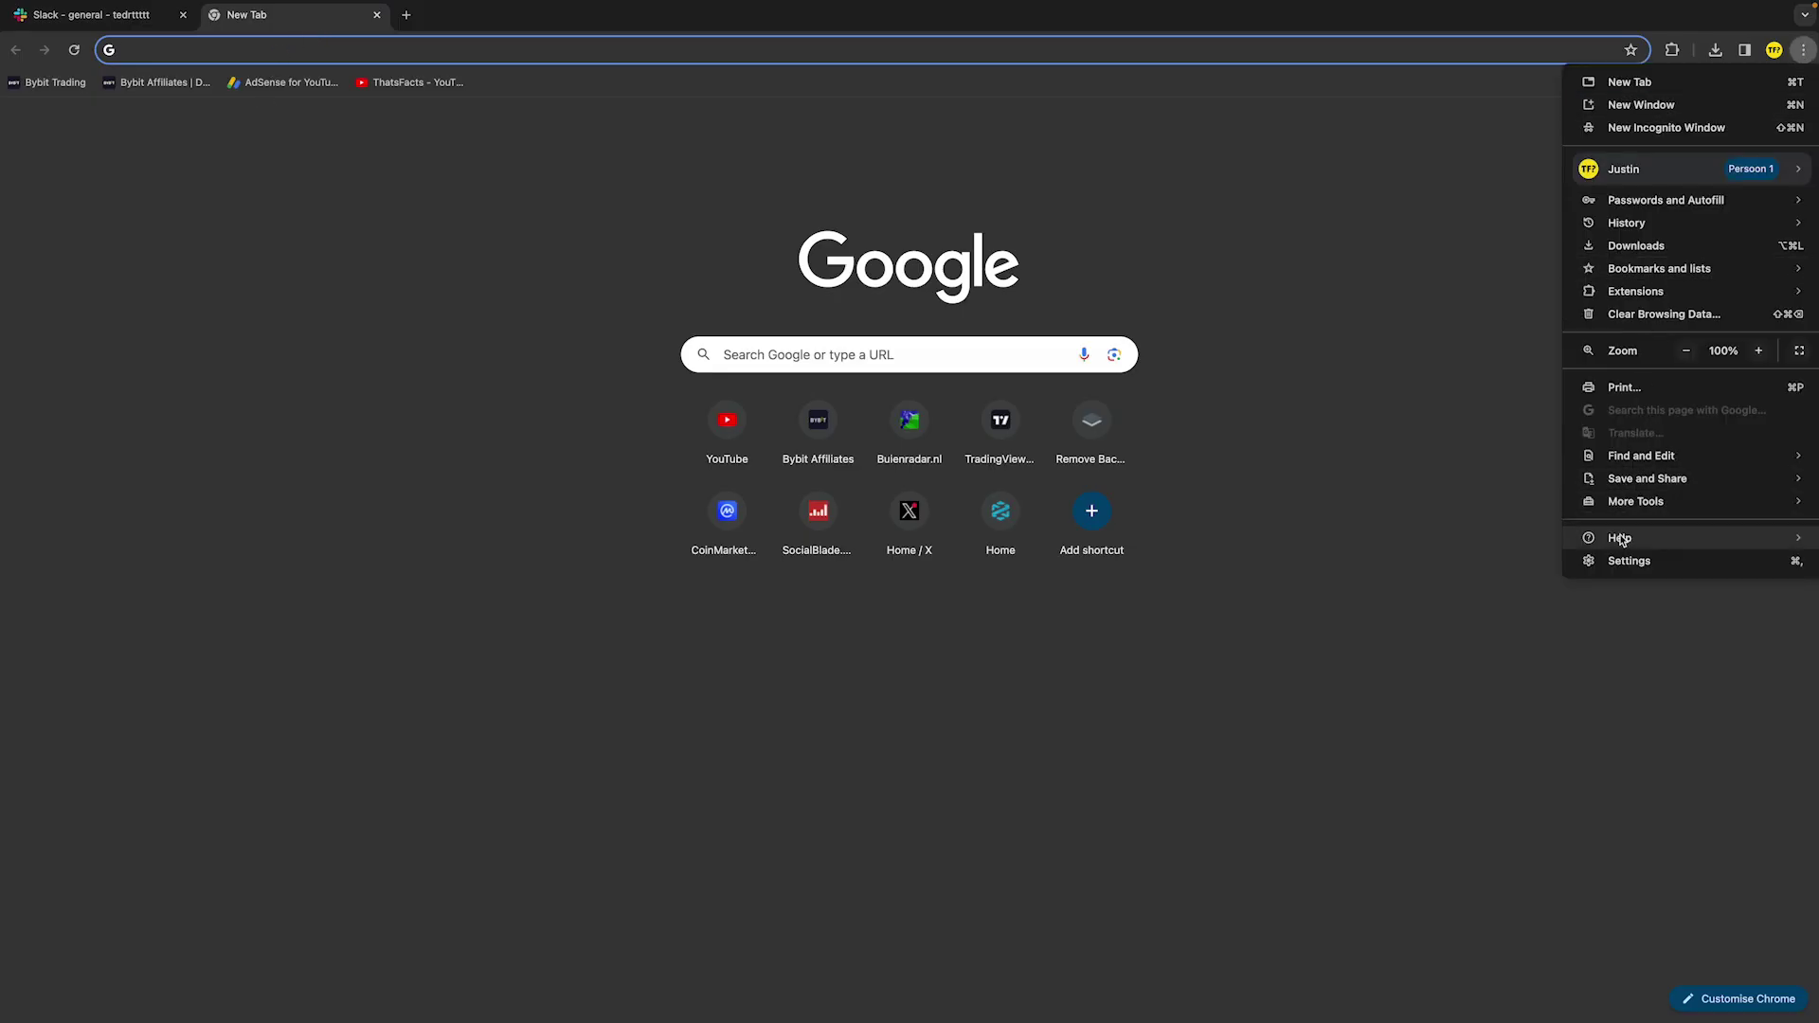
{"action": "left_click", "coordinate": [1631, 561]}
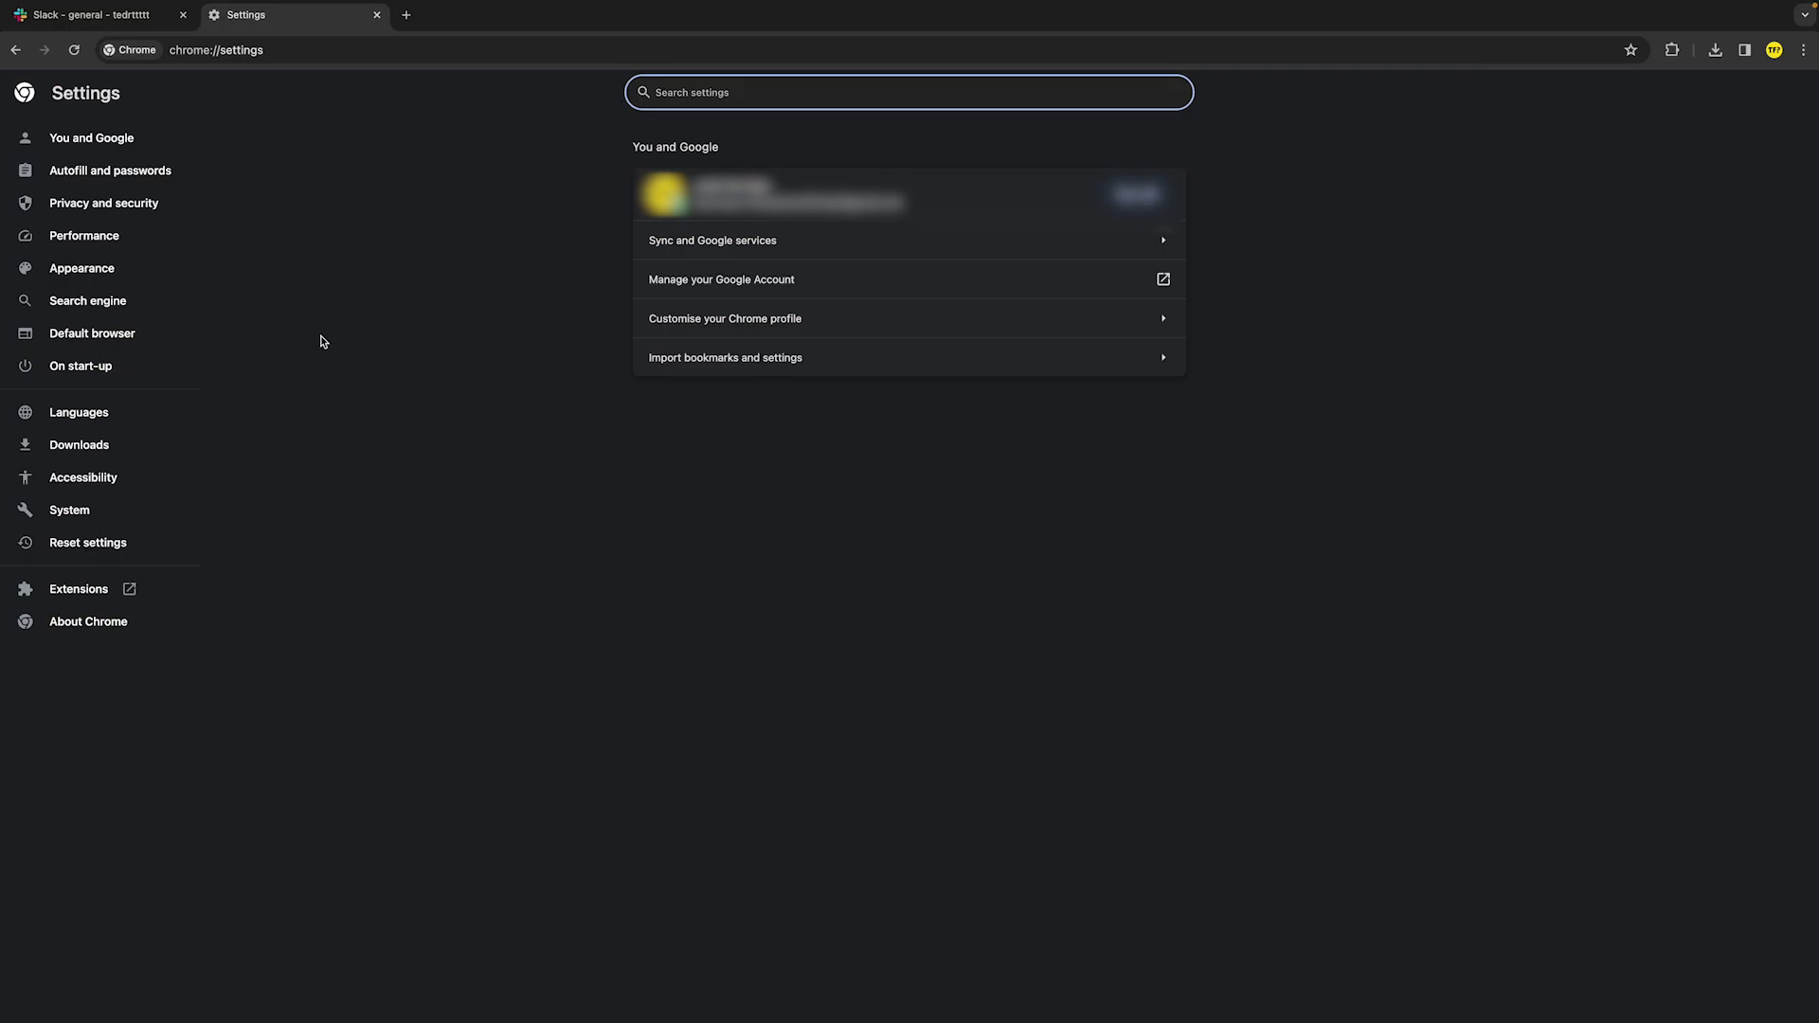
{"action": "left_click", "coordinate": [121, 236]}
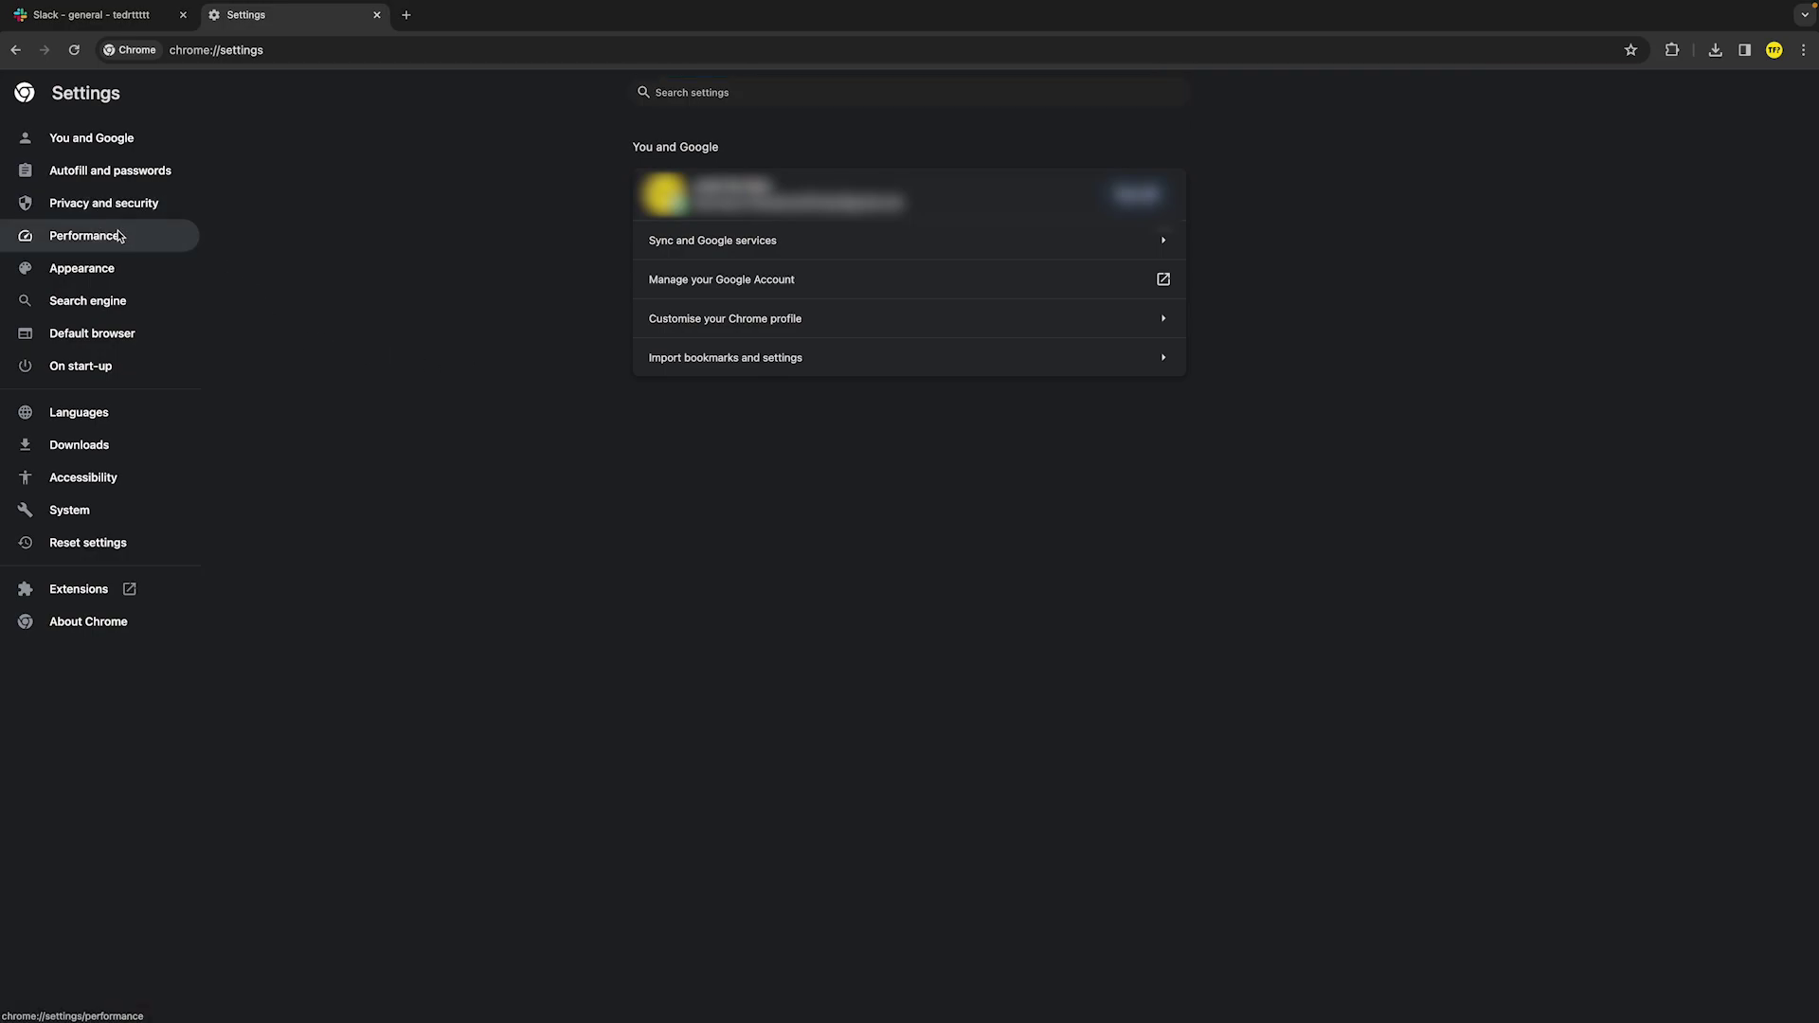
{"action": "left_click", "coordinate": [122, 204]}
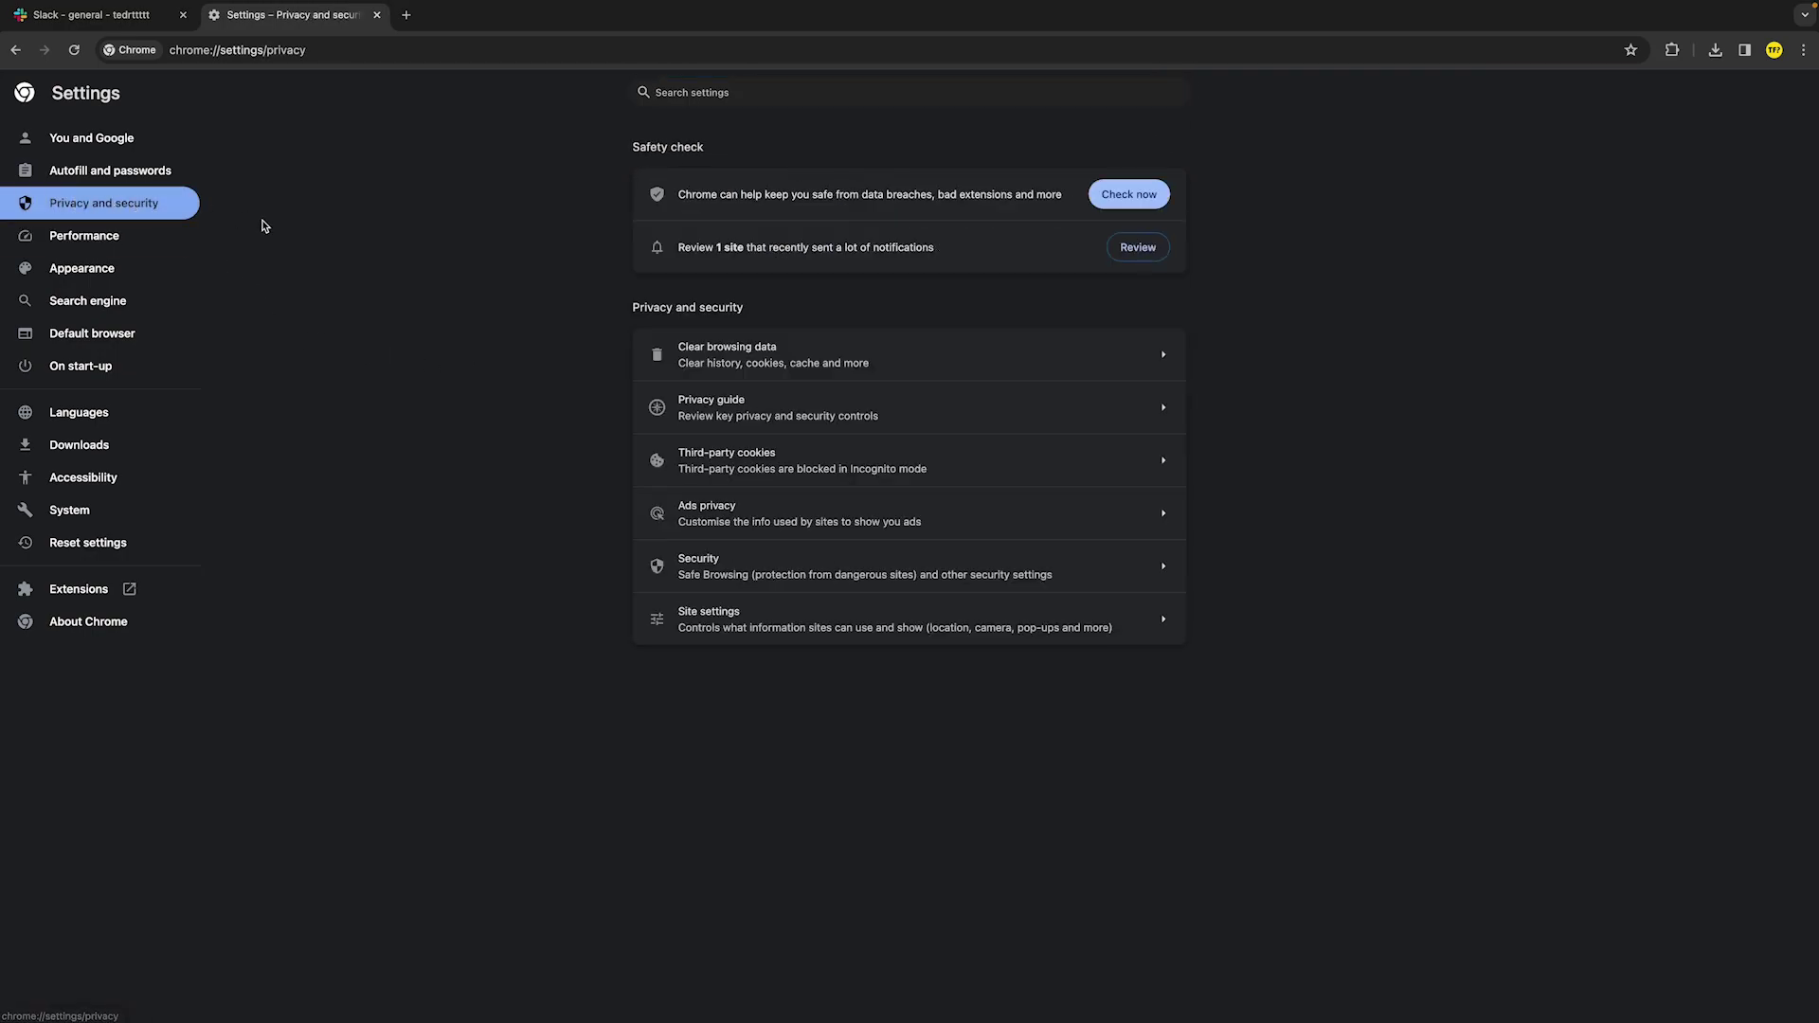
{"action": "left_click", "coordinate": [804, 366]}
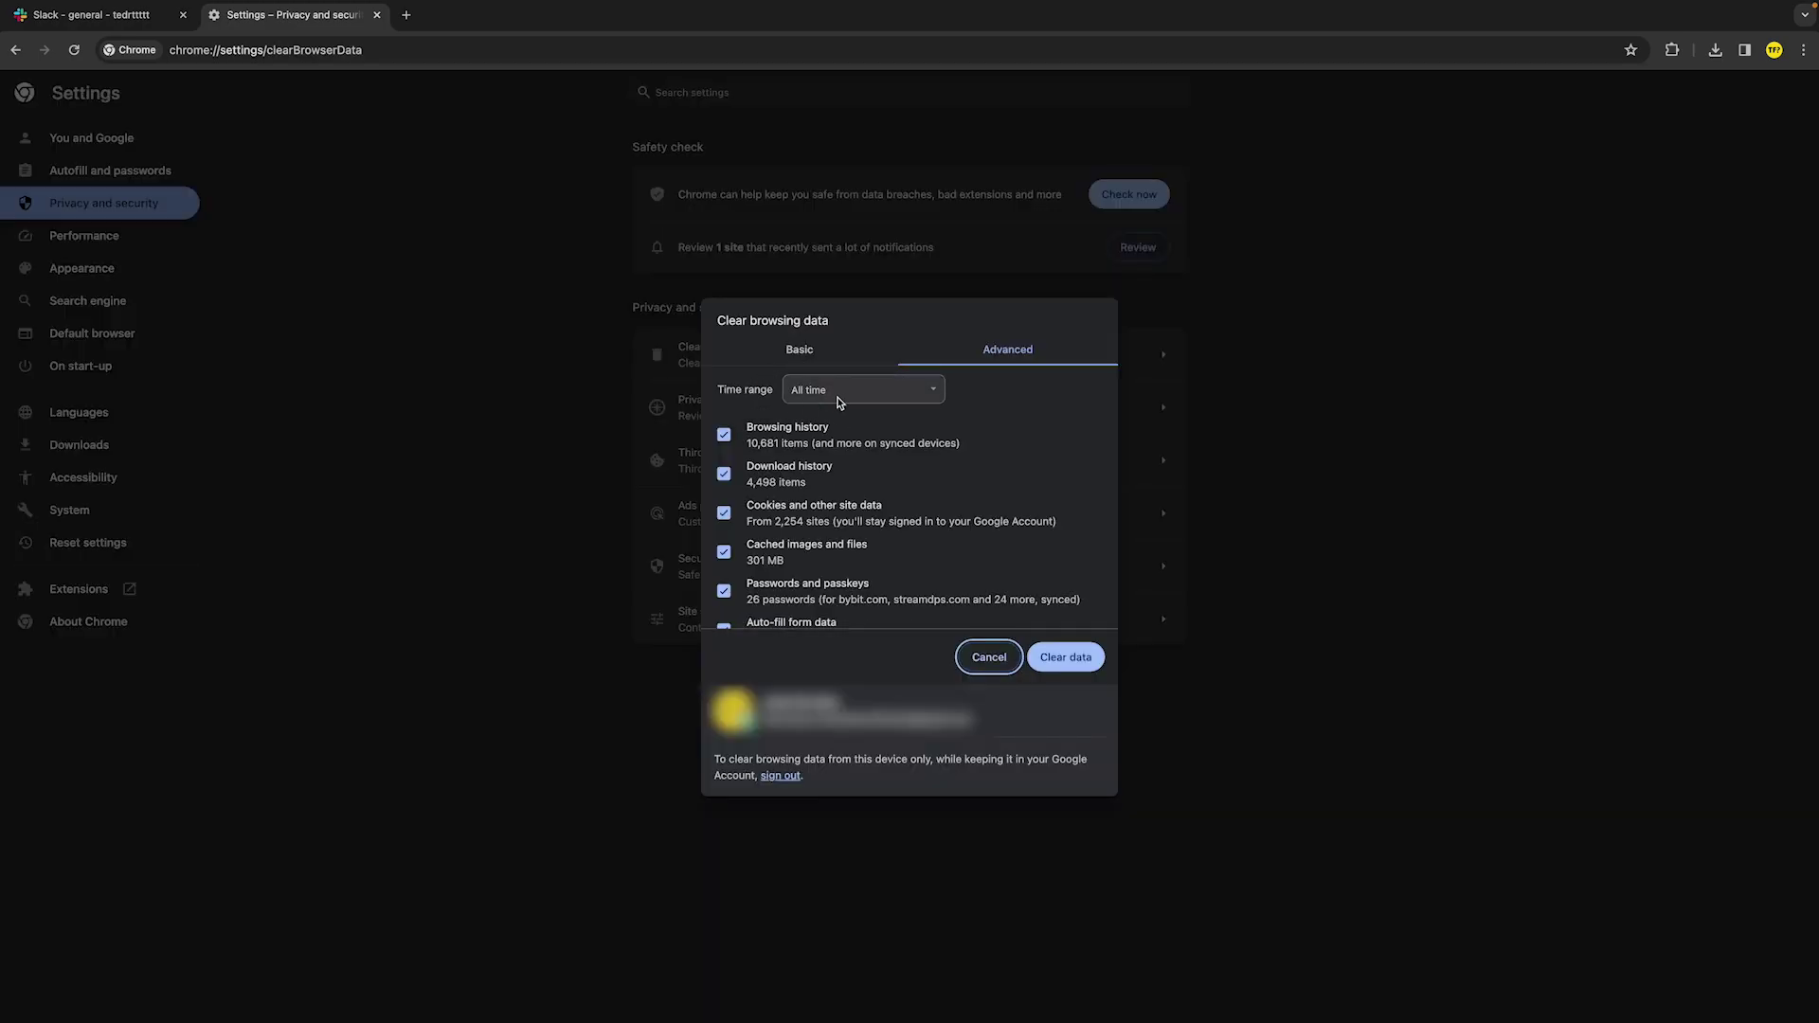
{"action": "left_click", "coordinate": [996, 658]}
- Close the Chrome Settings tab, then open and dismiss the workspace menu
{"action": "left_click", "coordinate": [95, 14]}
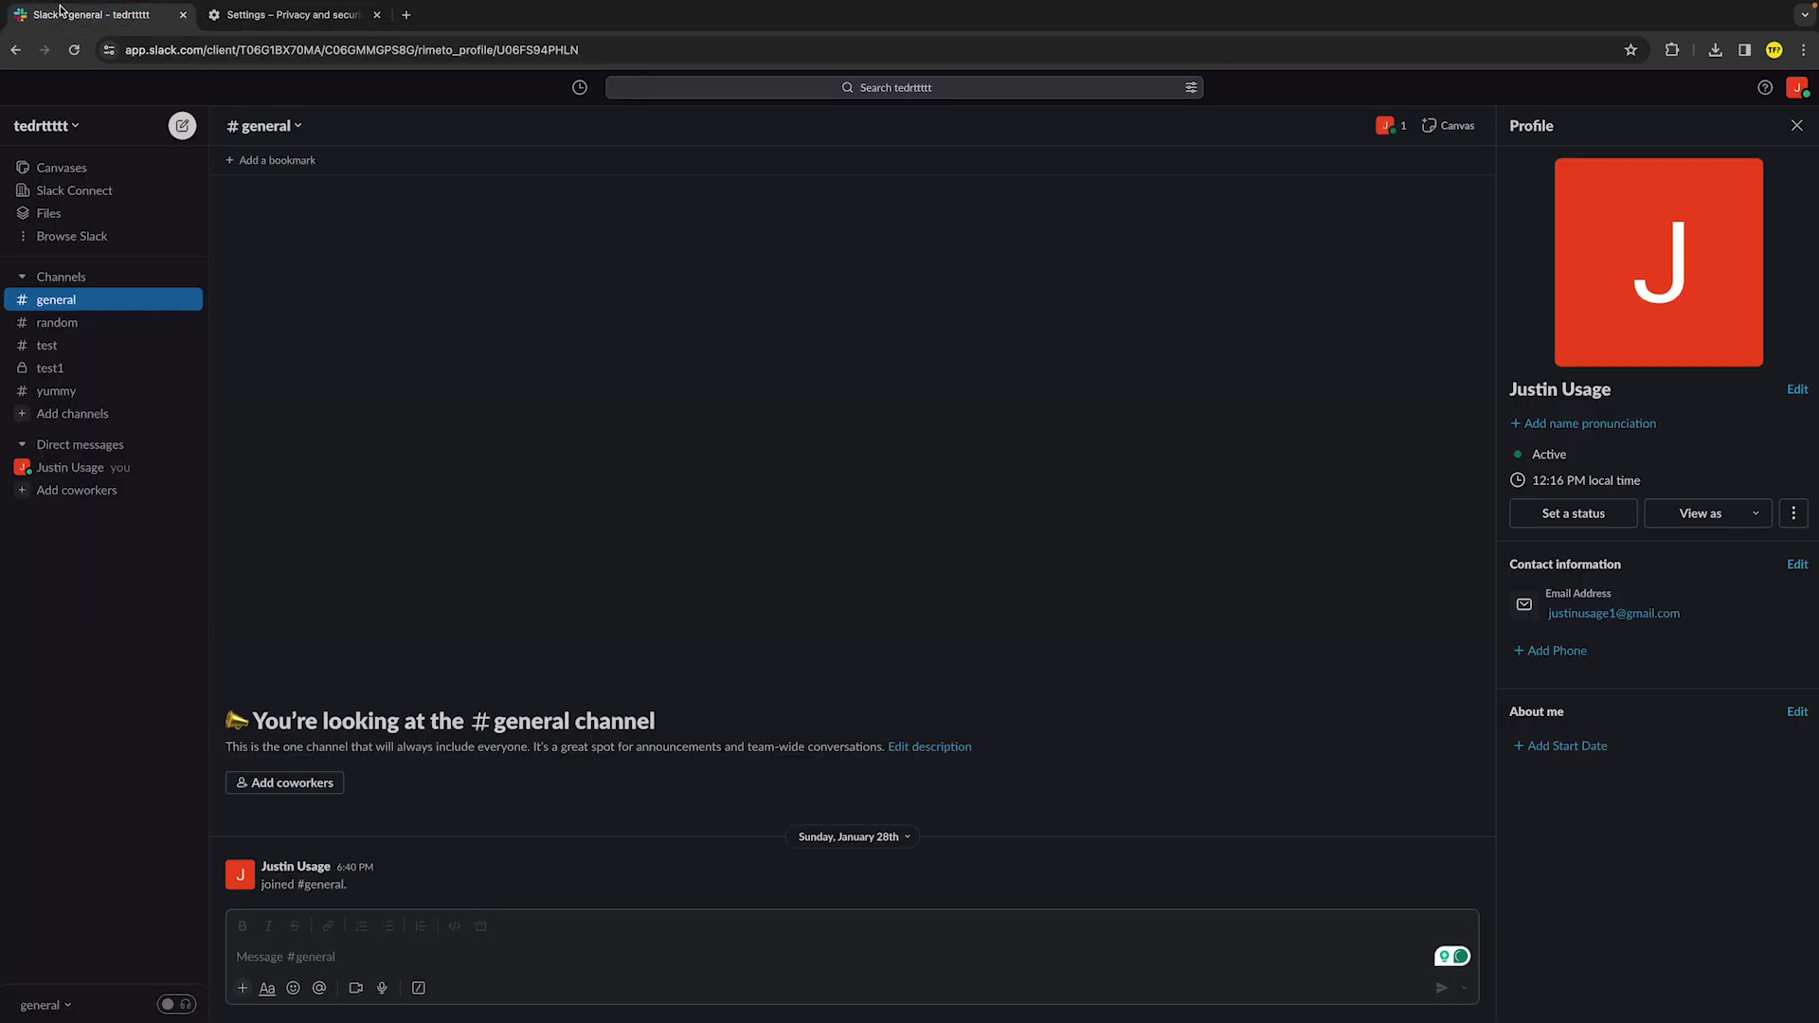
{"action": "left_click", "coordinate": [377, 15]}
{"action": "left_click", "coordinate": [59, 126]}
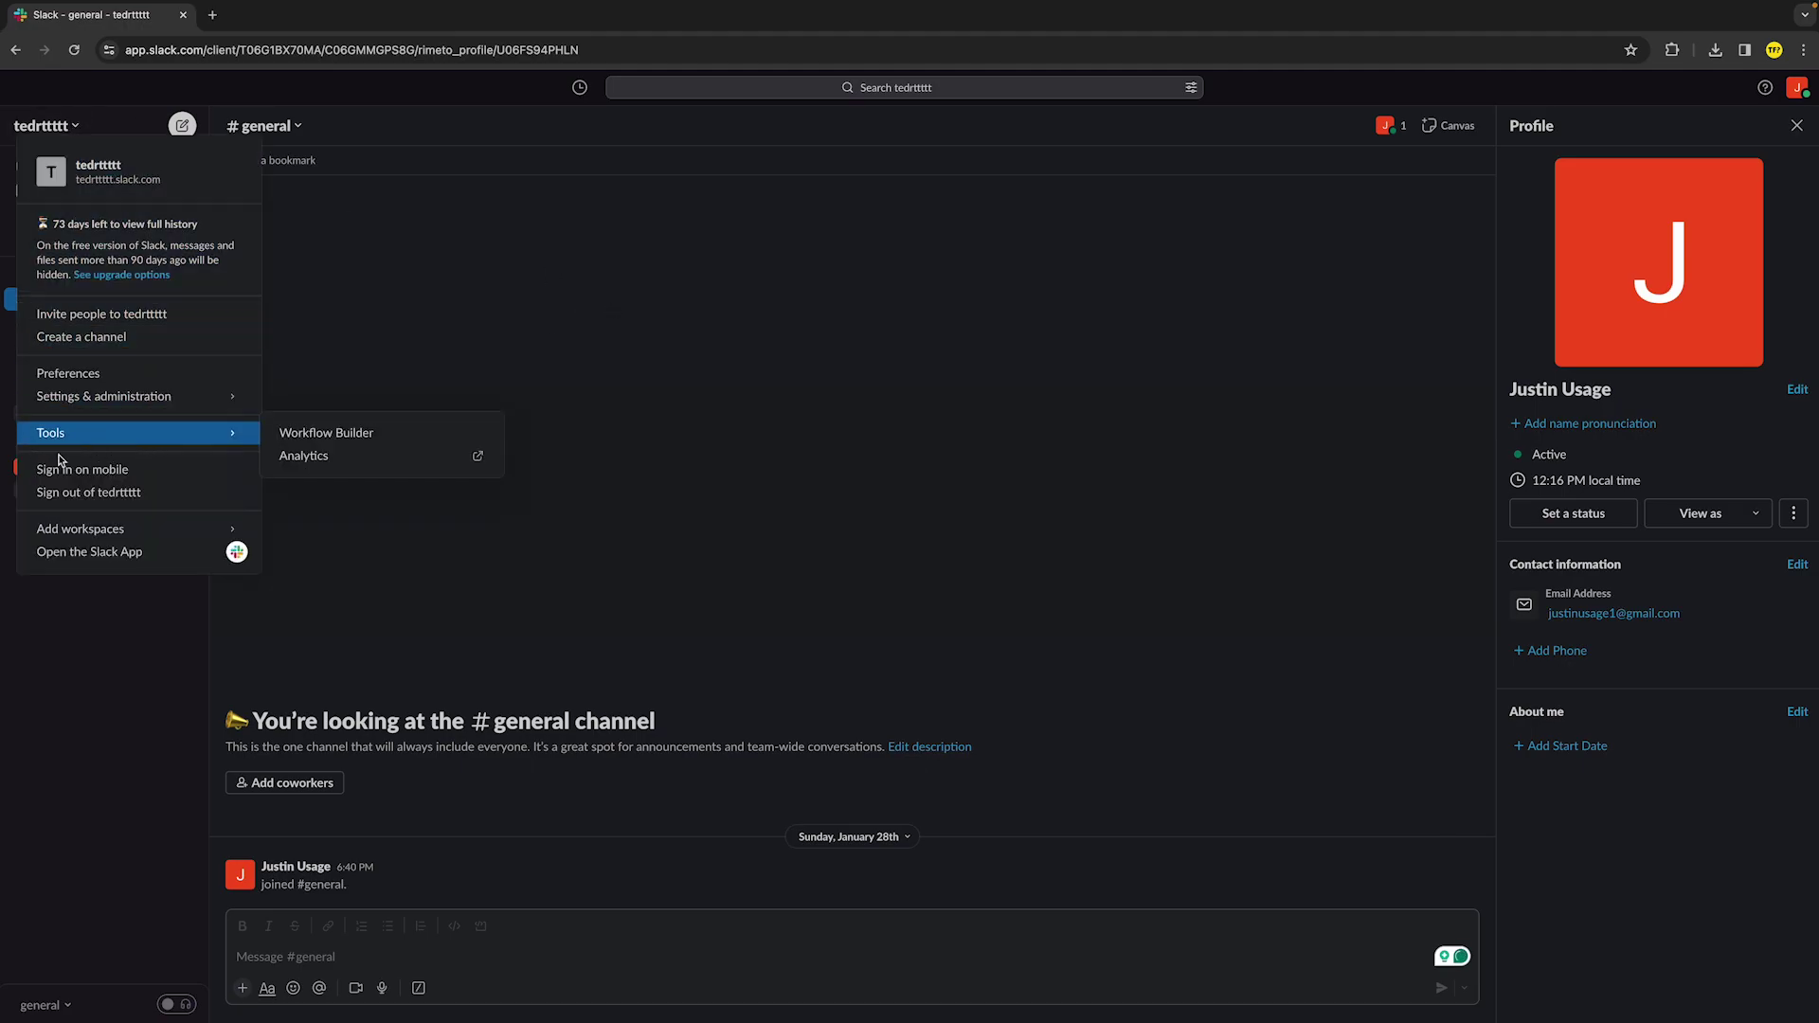
{"action": "left_click", "coordinate": [584, 295]}
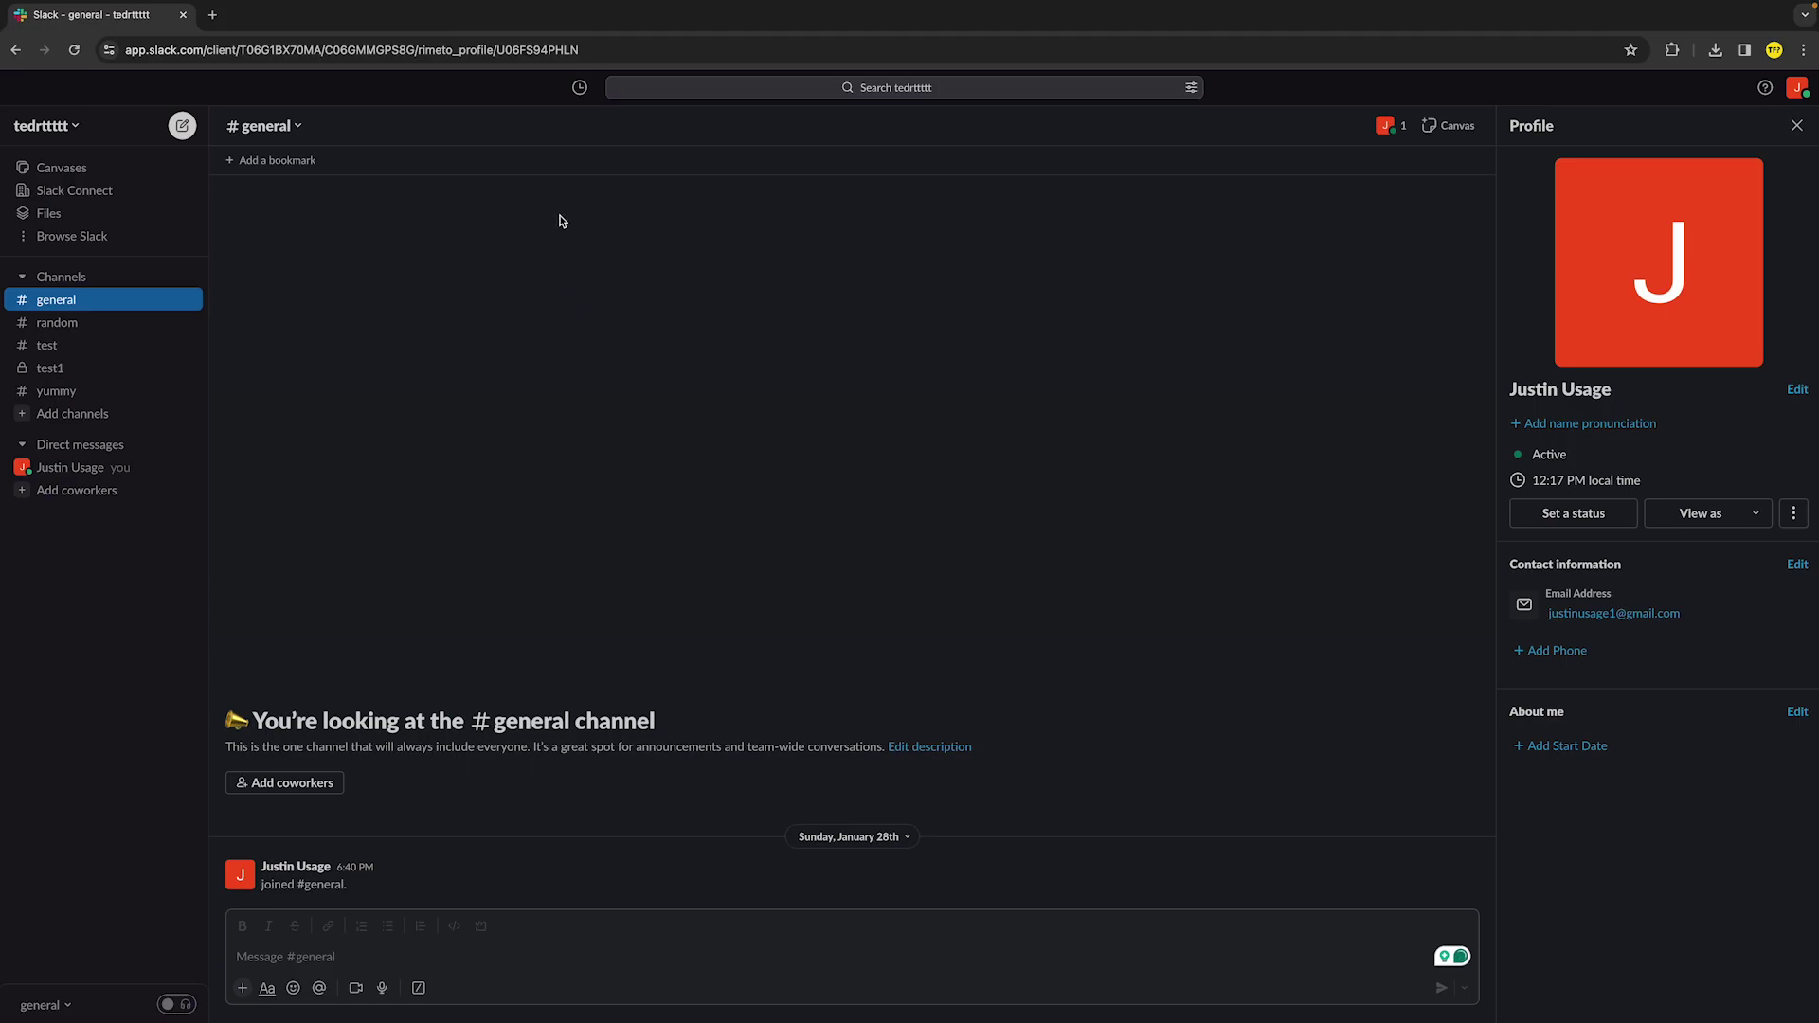
- Replace the Slack tab with a new tab, search 'slack' and open slack.com
{"action": "left_click", "coordinate": [212, 15]}
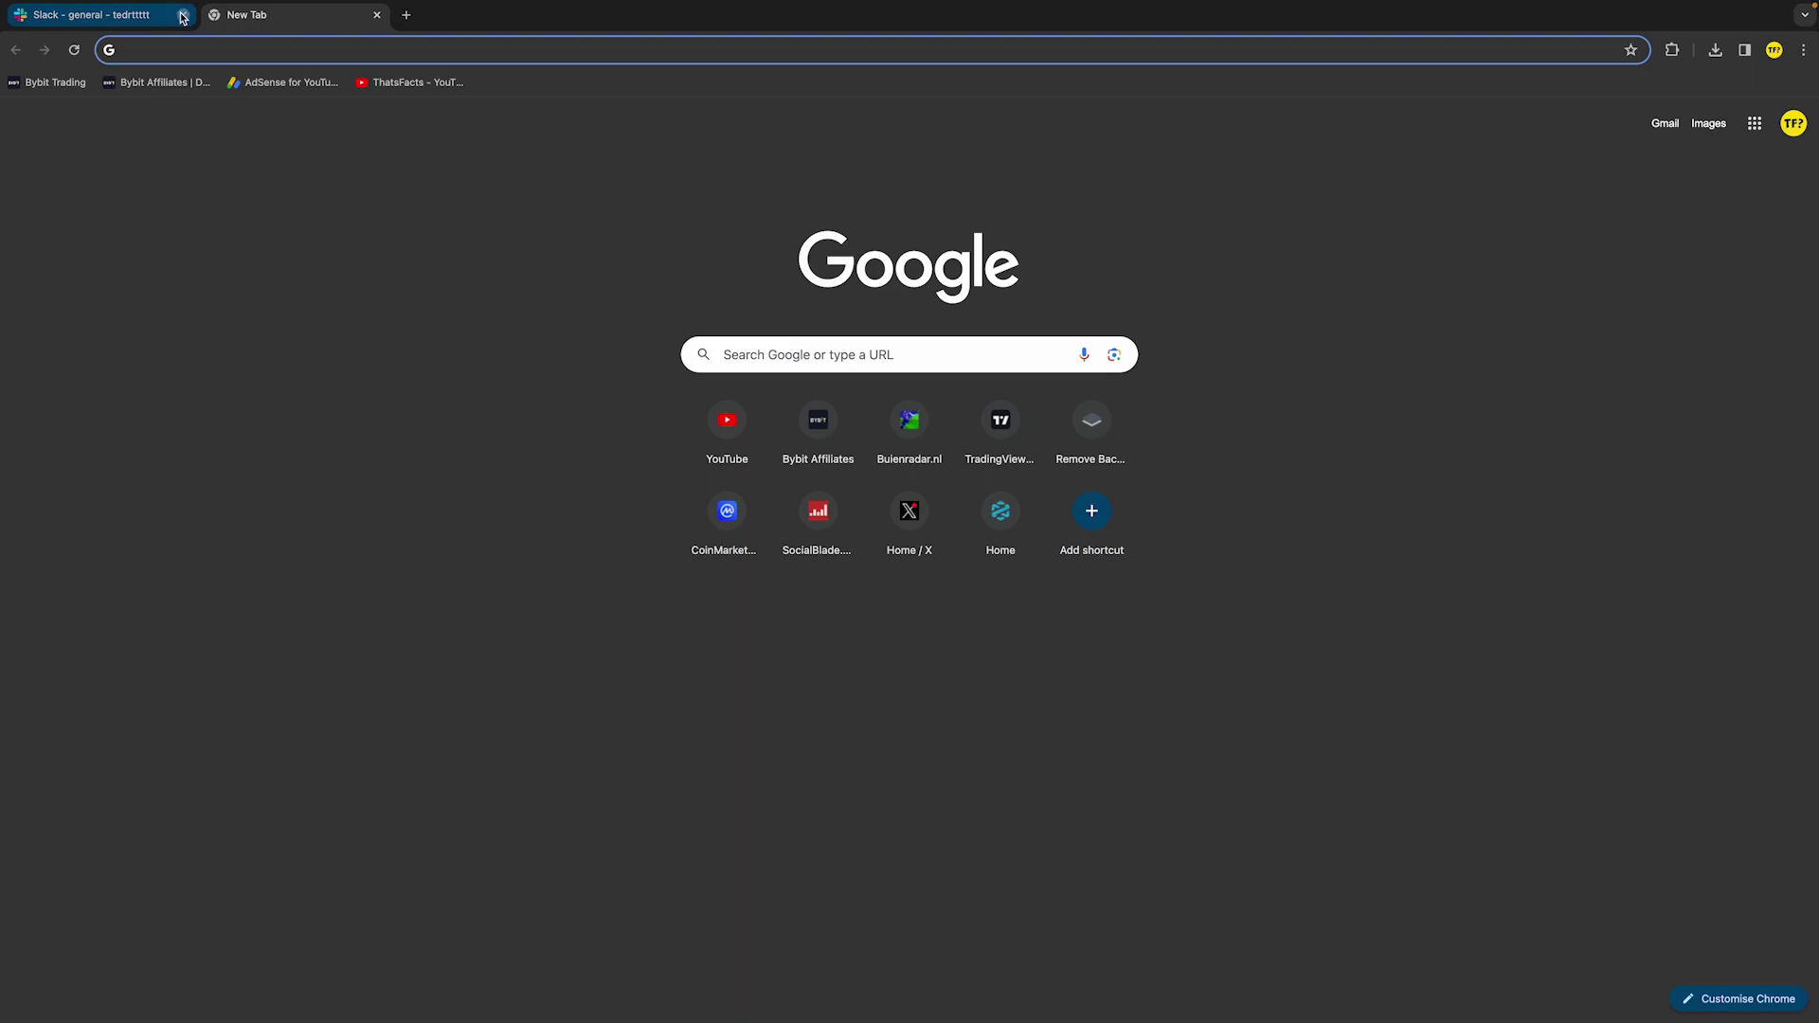
{"action": "left_click", "coordinate": [183, 14]}
{"action": "type", "text": "slack"}
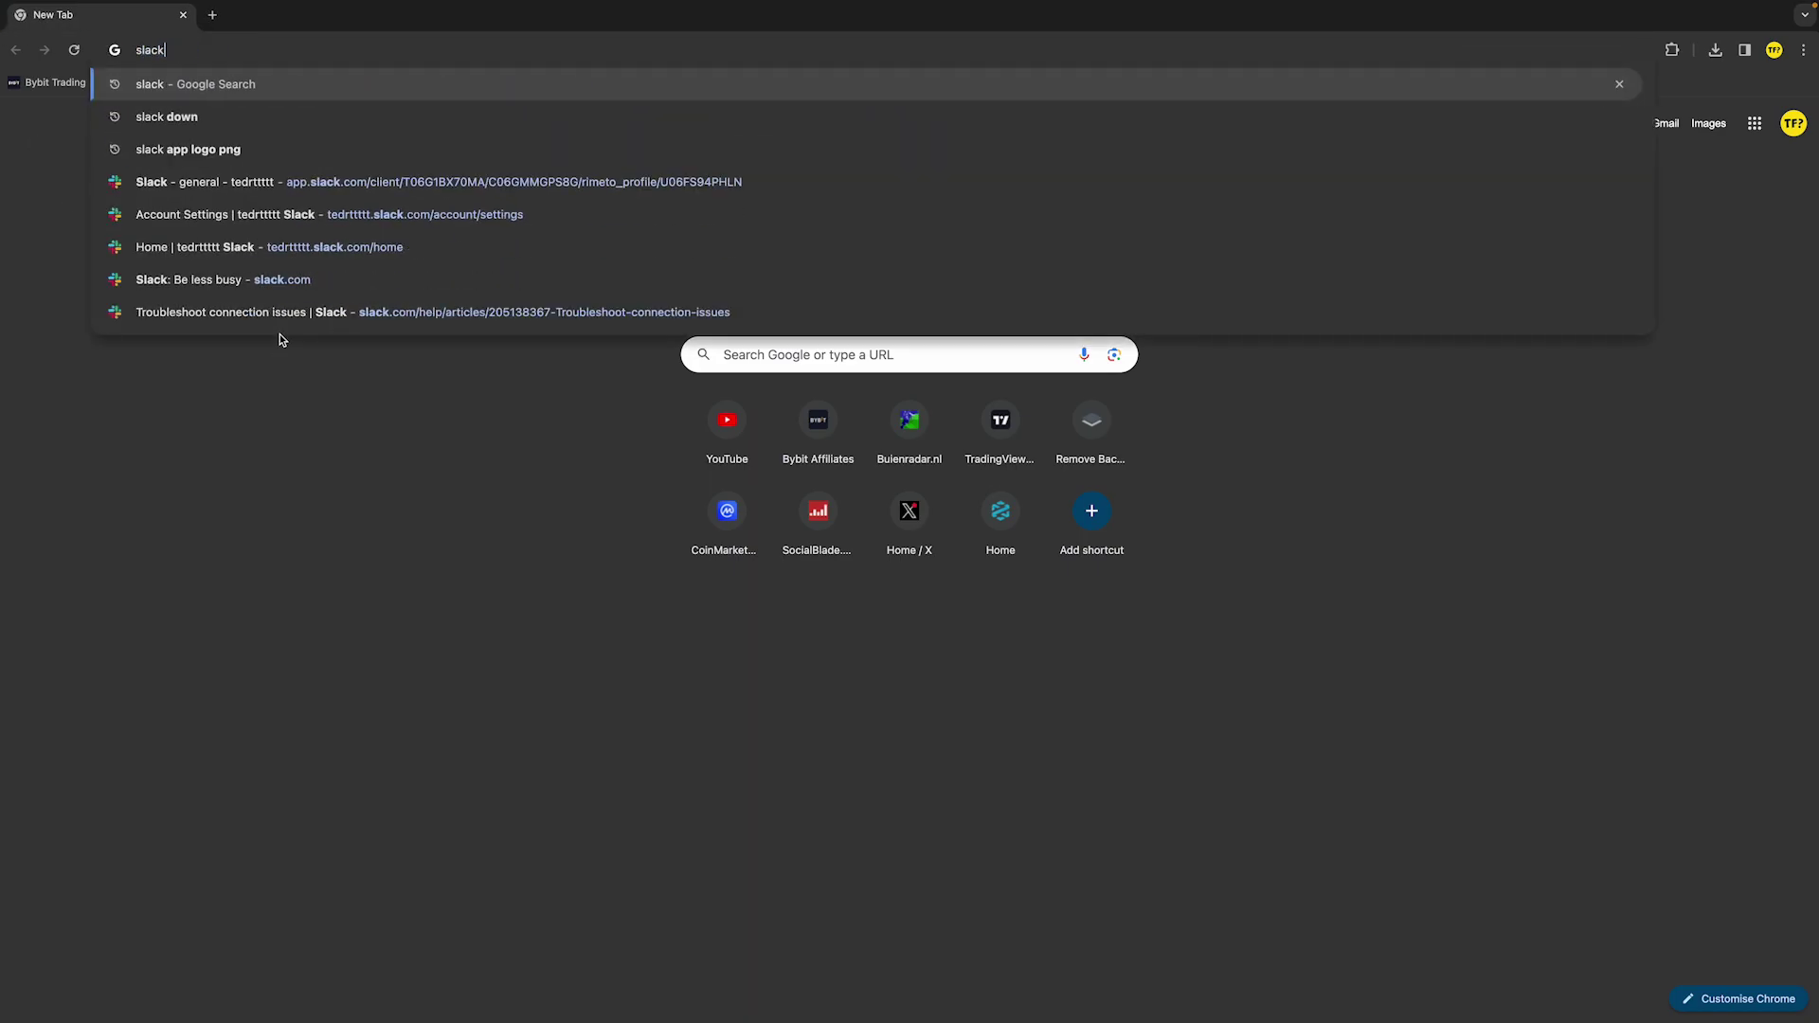
{"action": "key", "text": "Return"}
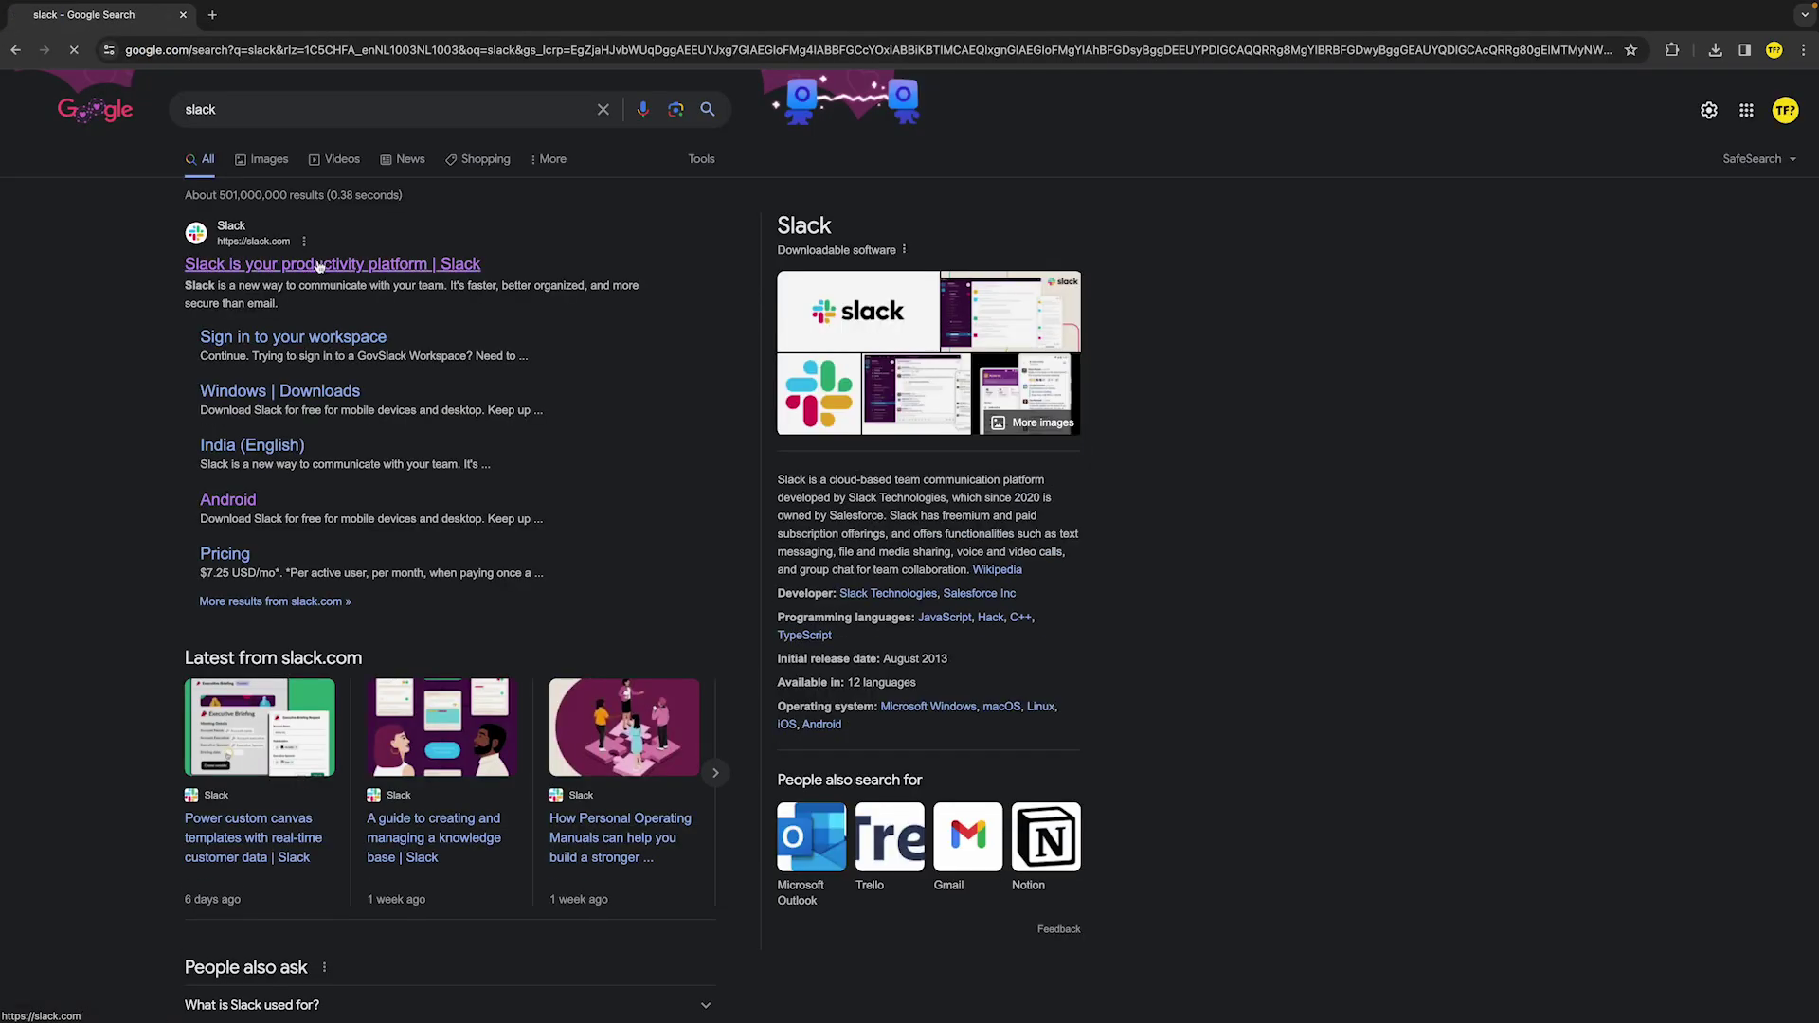
{"action": "left_click", "coordinate": [289, 265]}
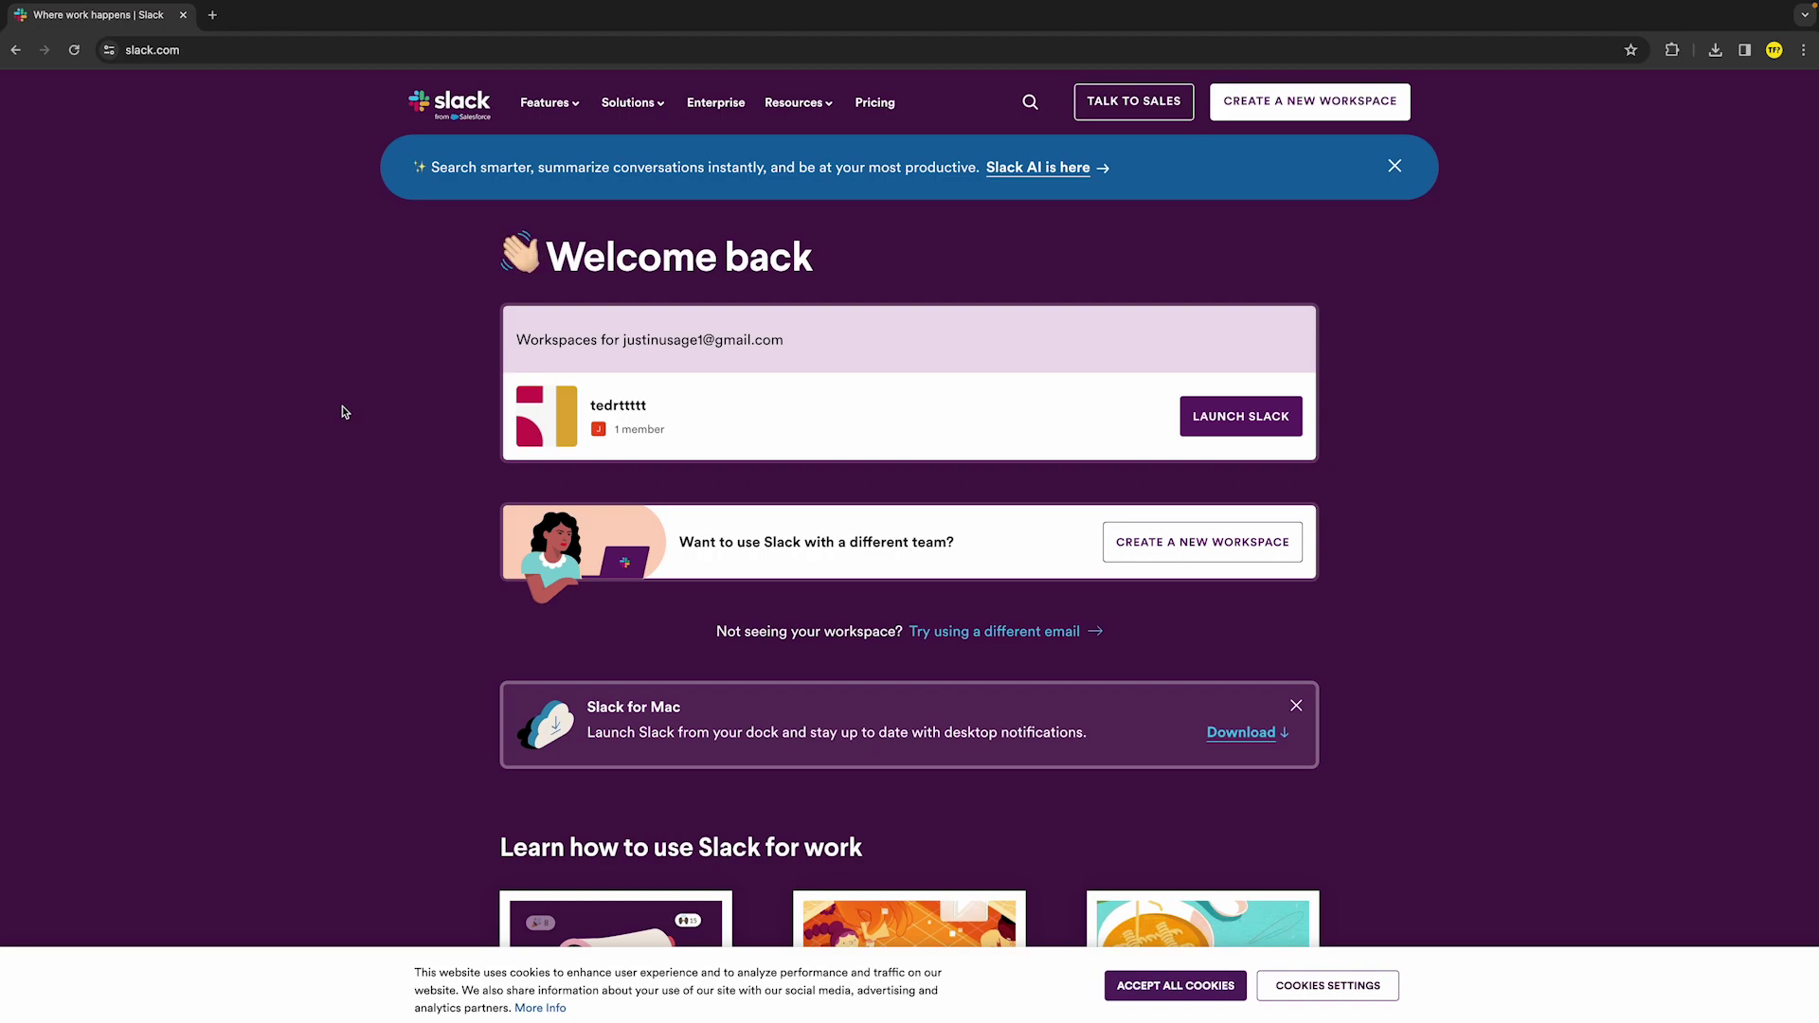
{"action": "left_click", "coordinate": [212, 14]}
{"action": "left_click", "coordinate": [93, 11]}
{"action": "left_click", "coordinate": [376, 14]}
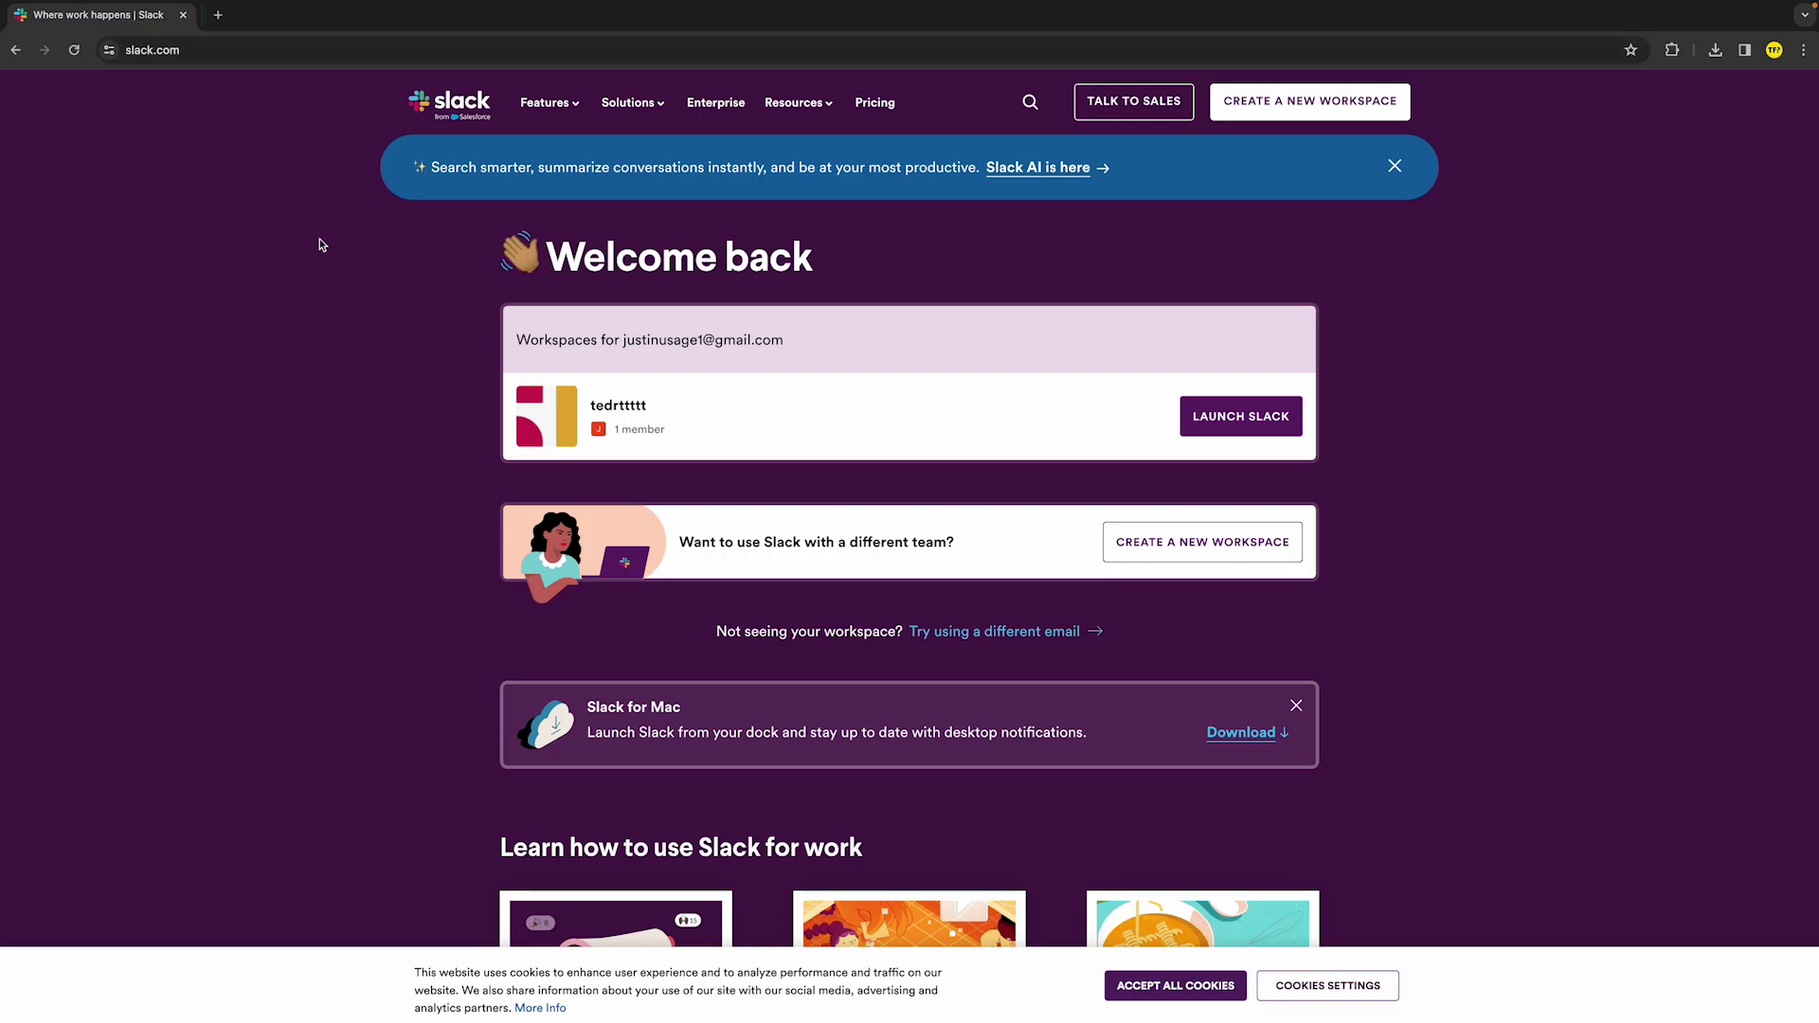